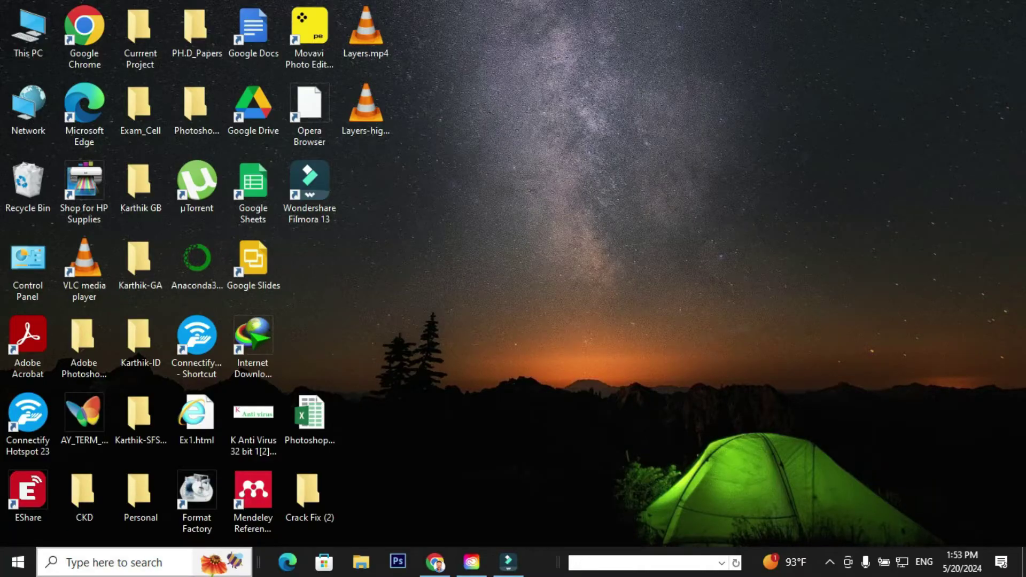
# Launch Adobe Photoshop 2024 and start a new document
pyautogui.click(115, 562)
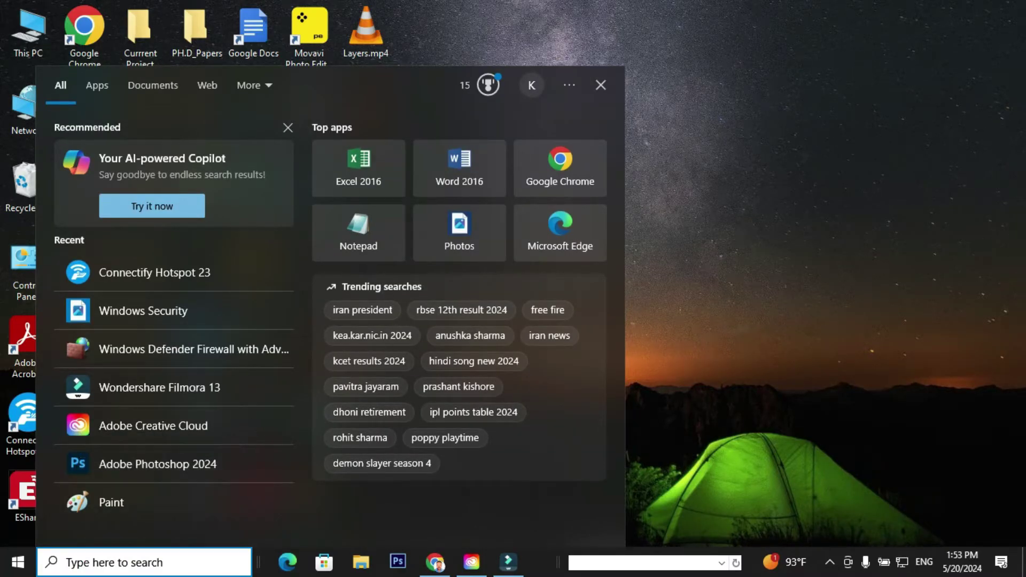
pyautogui.press('Escape')
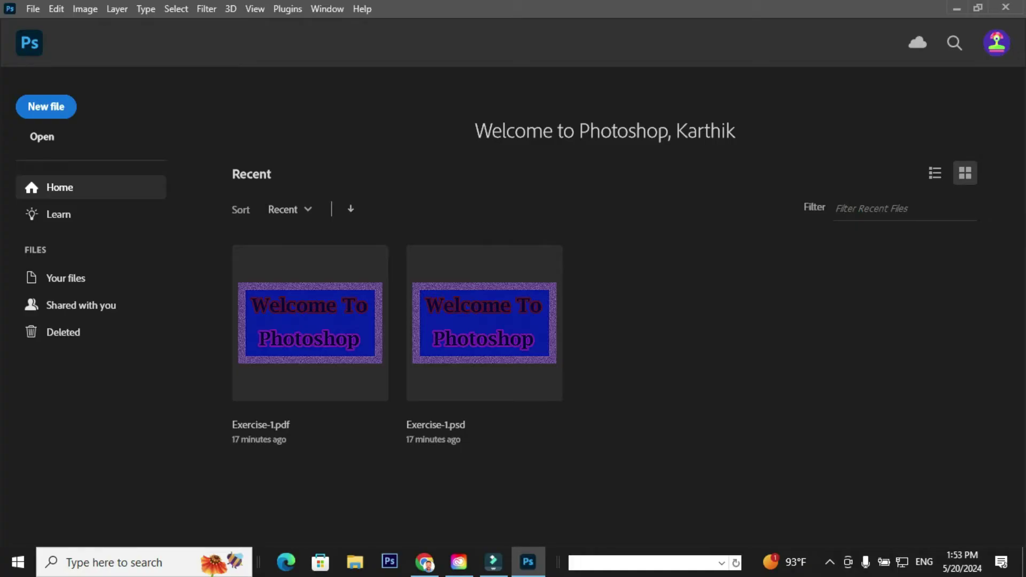
pyautogui.click(46, 107)
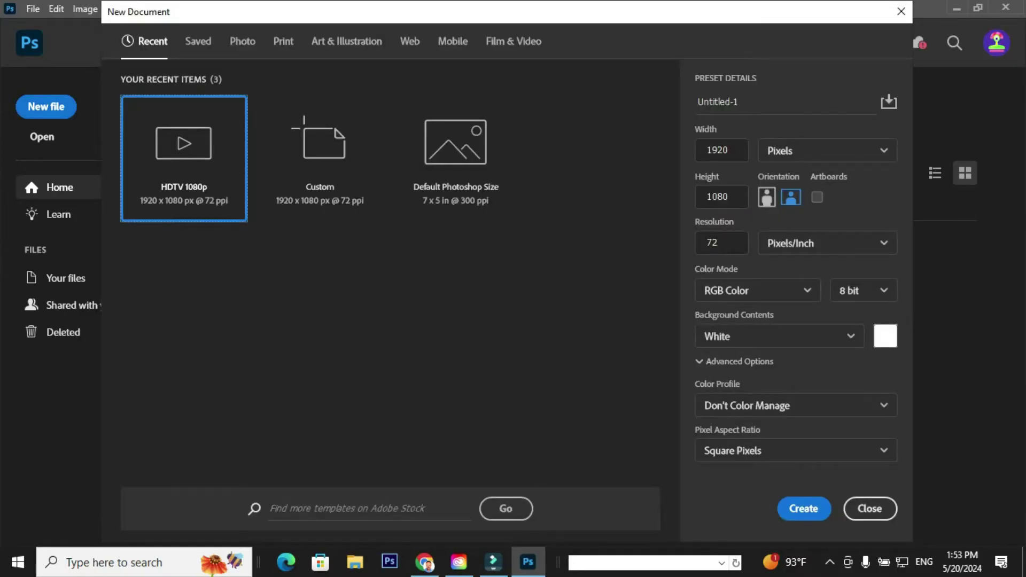
# Look through the new-document preset categories and settle on the HDTV 1080p preset under Film & Video
pyautogui.click(198, 41)
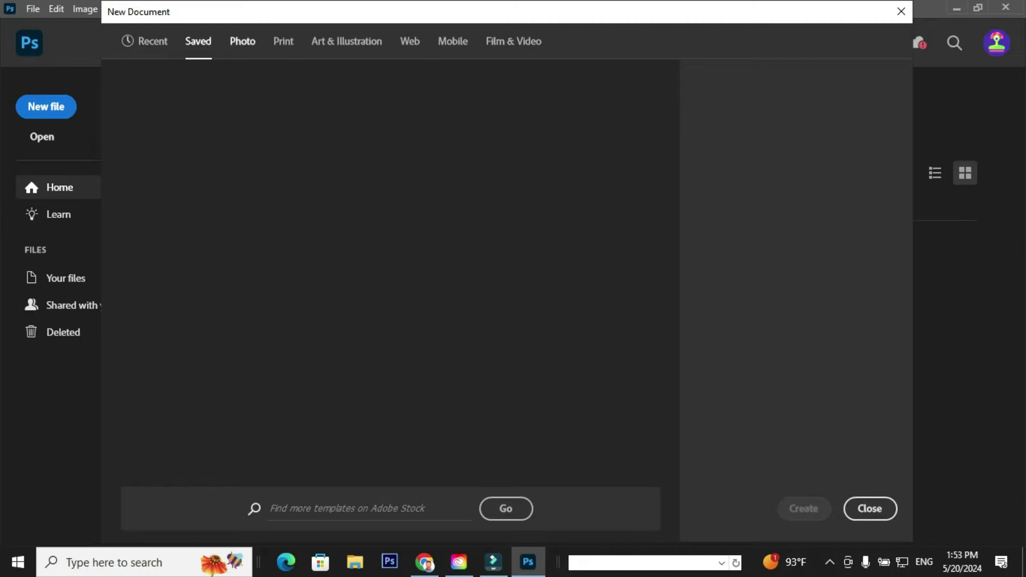
pyautogui.click(243, 41)
pyautogui.click(283, 42)
pyautogui.click(346, 41)
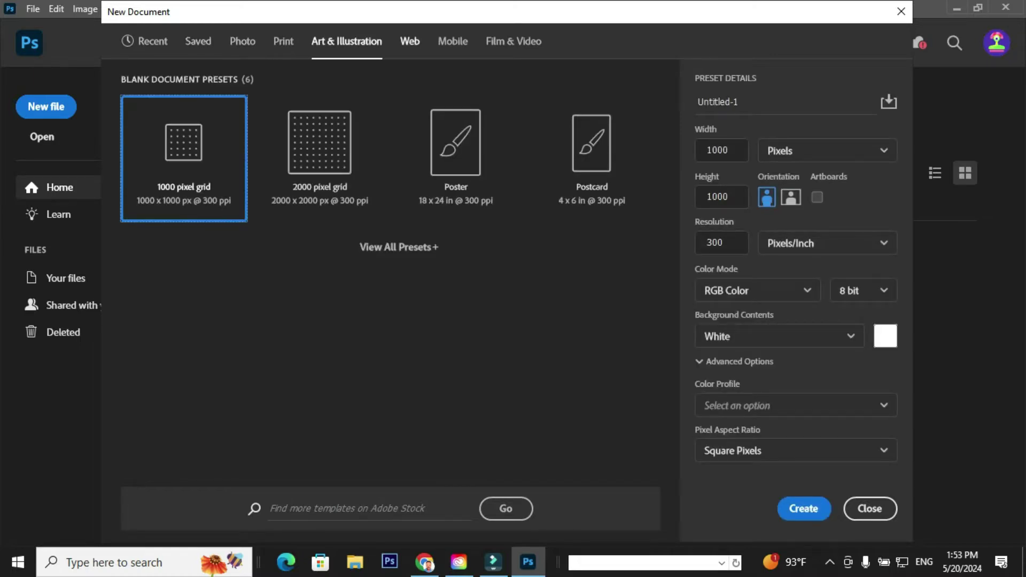
pyautogui.click(410, 41)
pyautogui.click(512, 41)
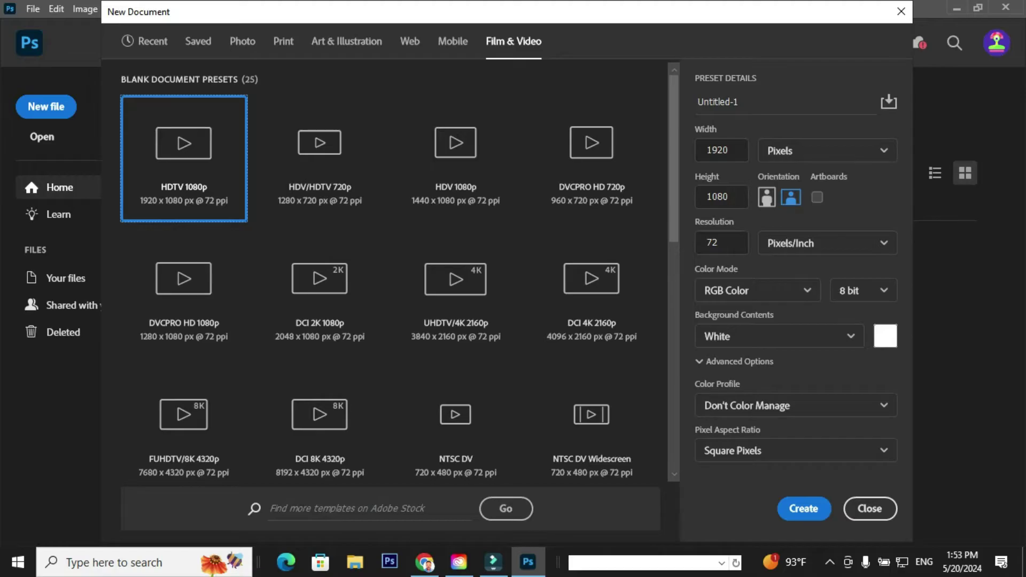
# Name the document Exercise-1 and create it at 1920 x 1080 pixels and 72 pixels/inch
pyautogui.press('Tab')
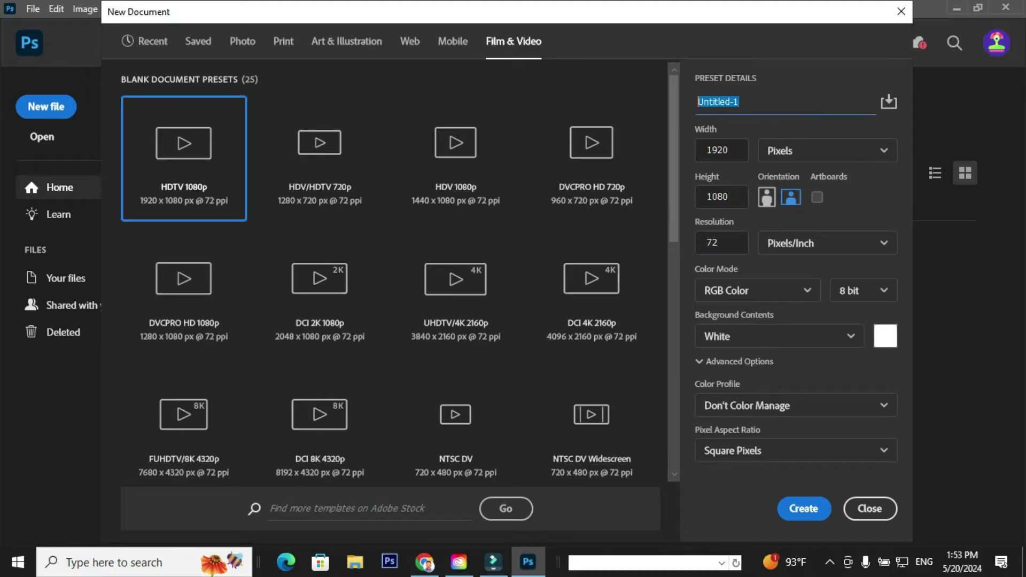
pyautogui.write('Exerc')
pyautogui.write('ise-')
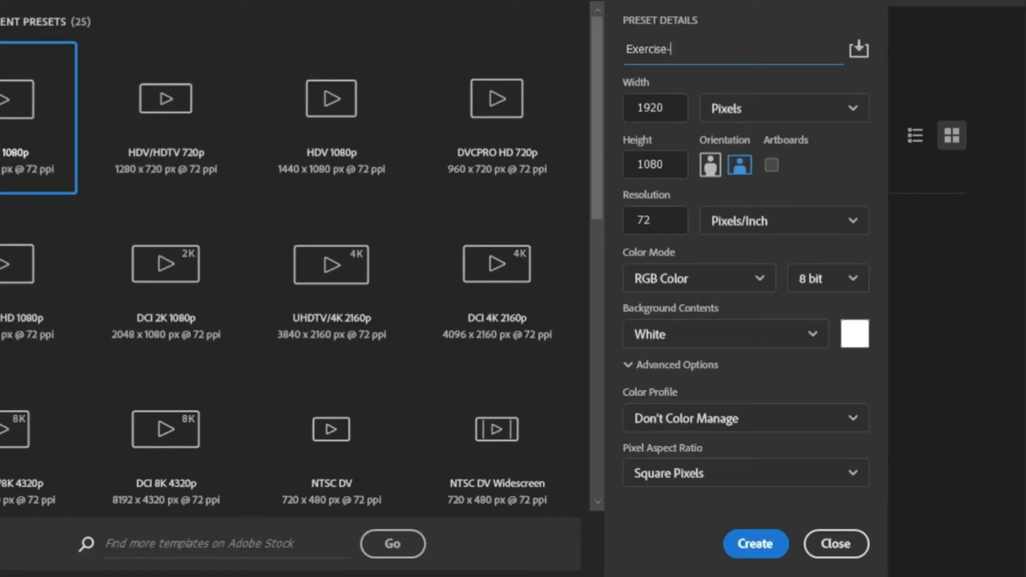
pyautogui.write('1')
pyautogui.press('Tab')
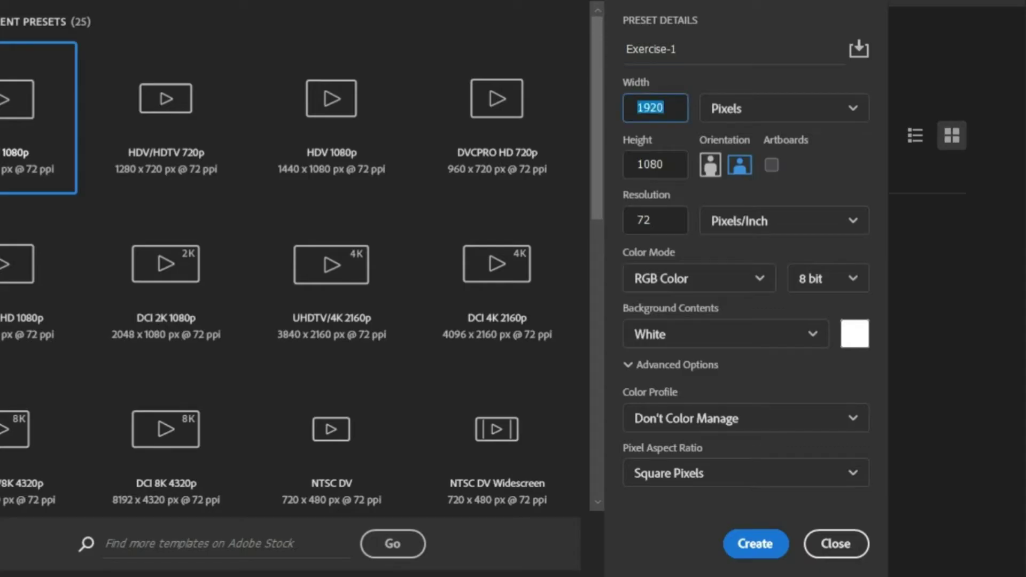
pyautogui.press('Tab')
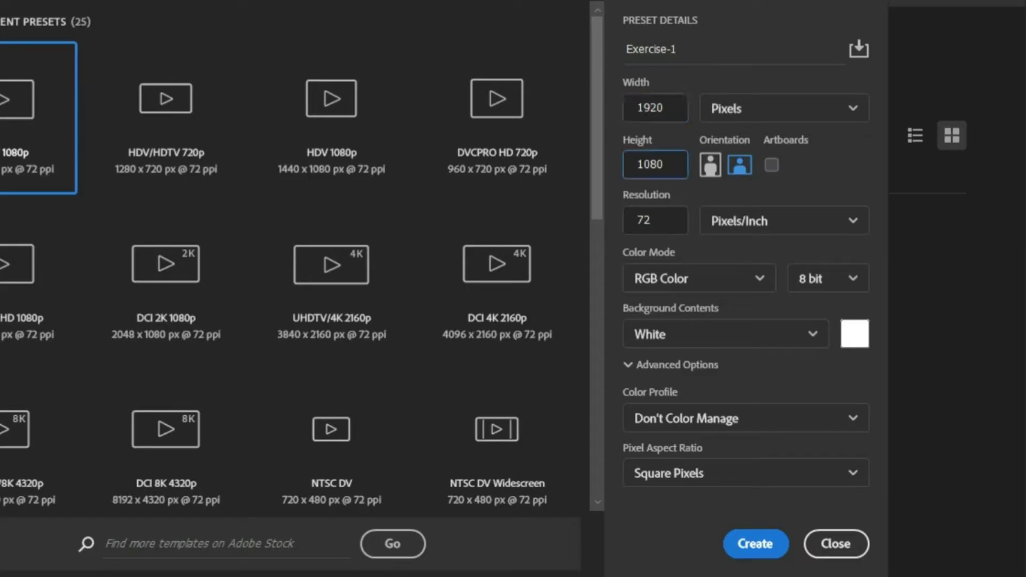
pyautogui.press('Tab')
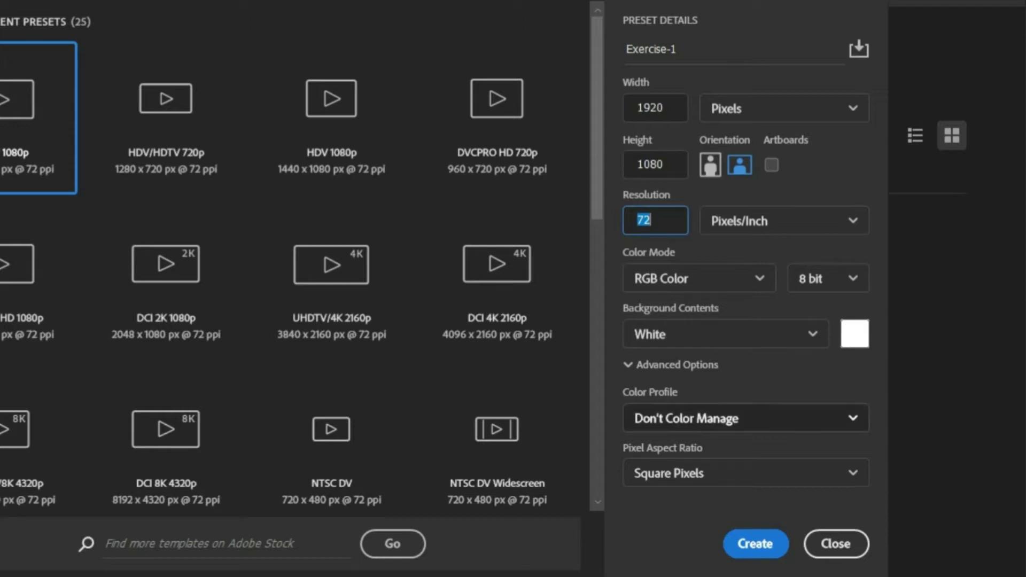
pyautogui.click(754, 544)
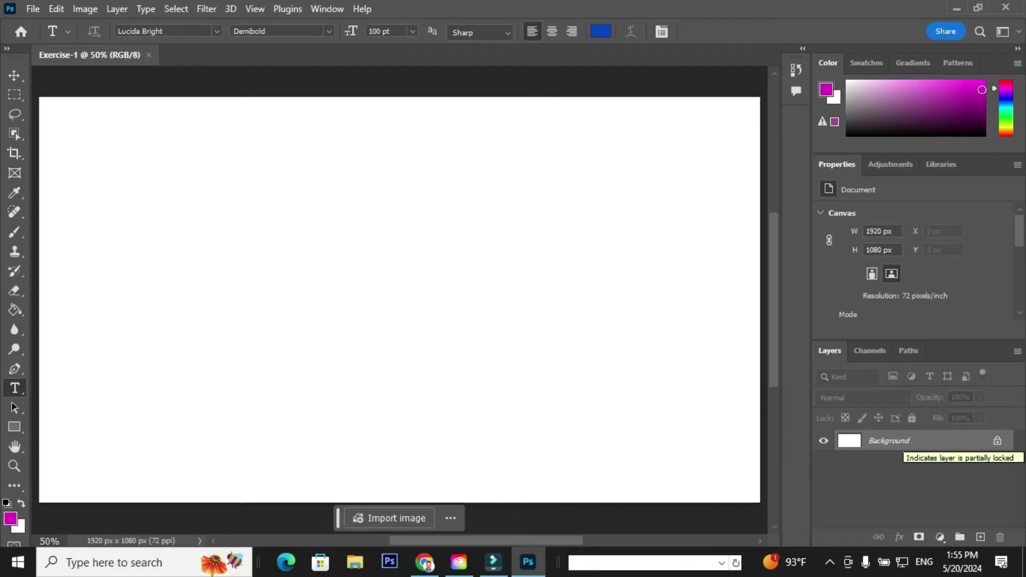
# Add a new layer above the Background and rename it Text
pyautogui.moveTo(997, 440)
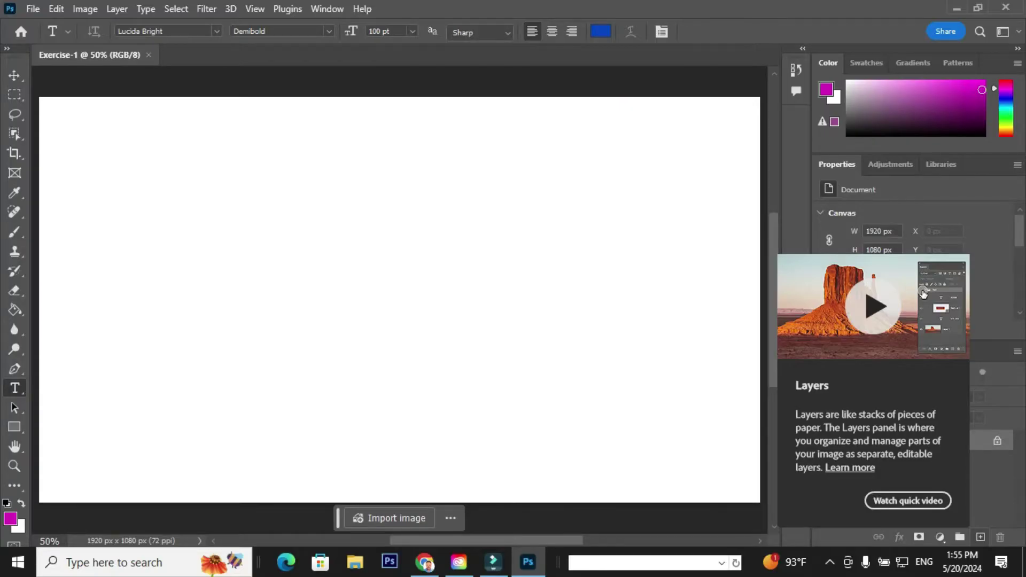
pyautogui.click(903, 470)
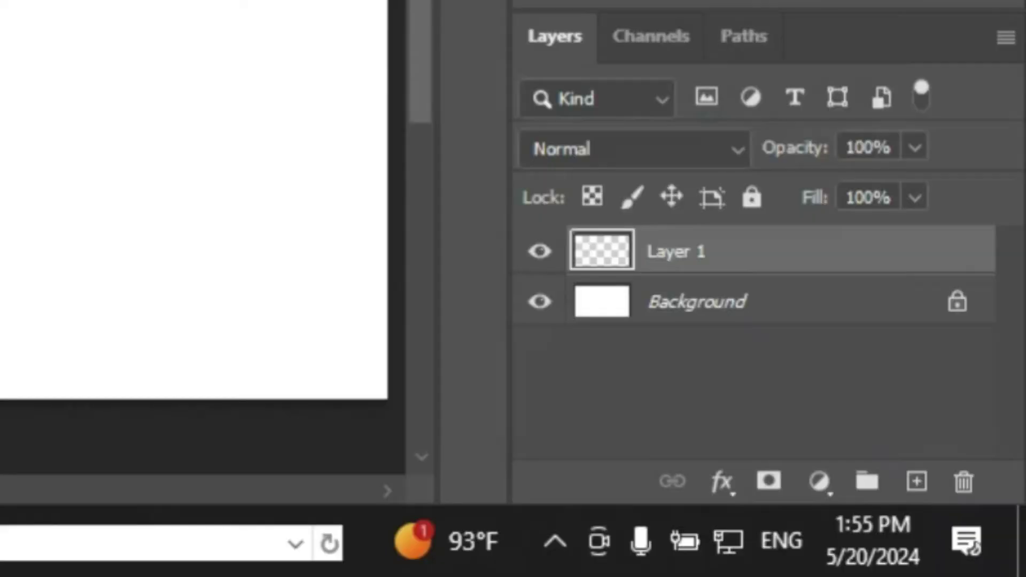
pyautogui.doubleClick(677, 251)
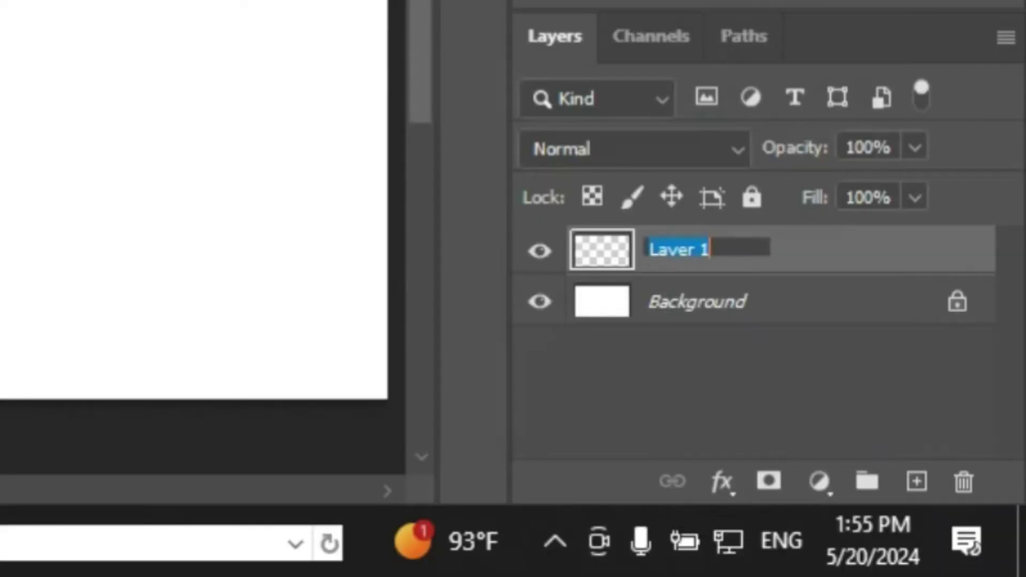
pyautogui.write('Text')
pyautogui.press('Return')
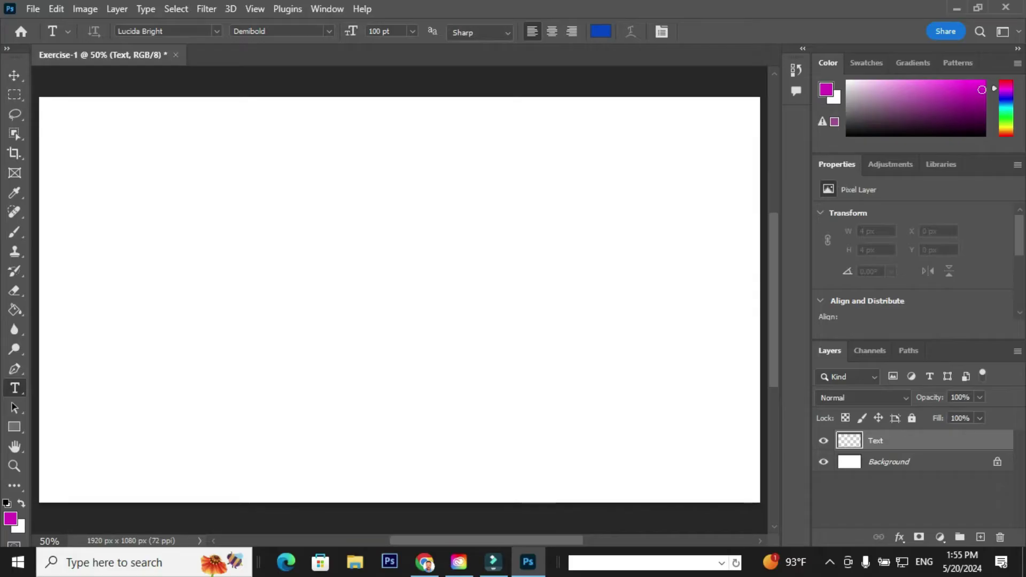
# Set the foreground color to hex c1f60a
pyautogui.click(10, 519)
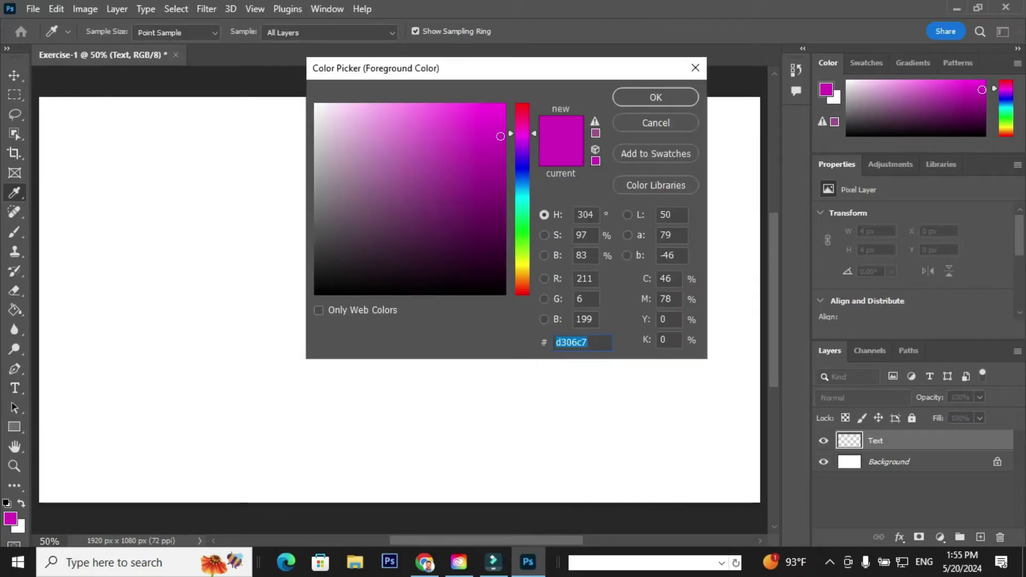
pyautogui.write('c206d3')
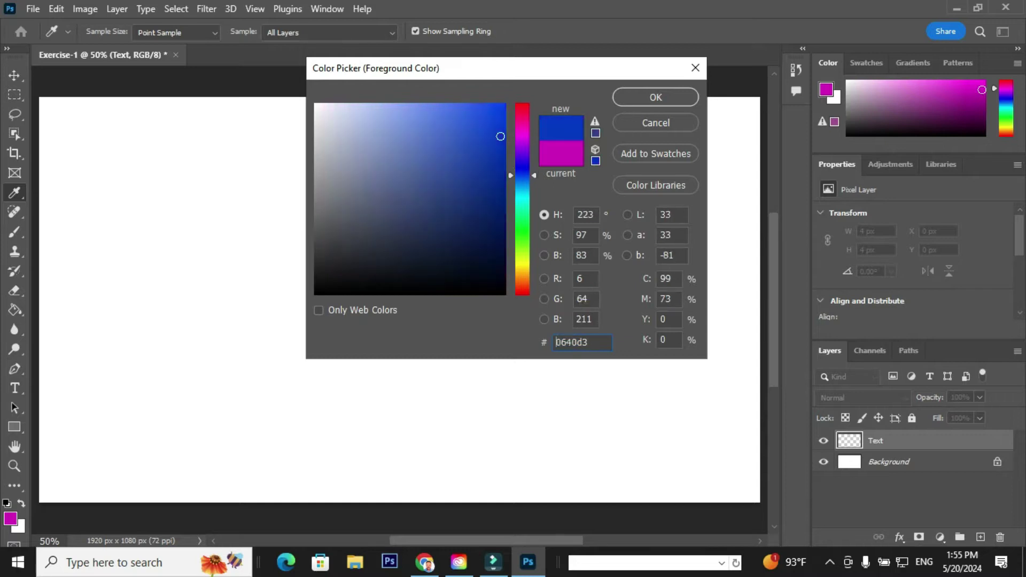
pyautogui.doubleClick(557, 342)
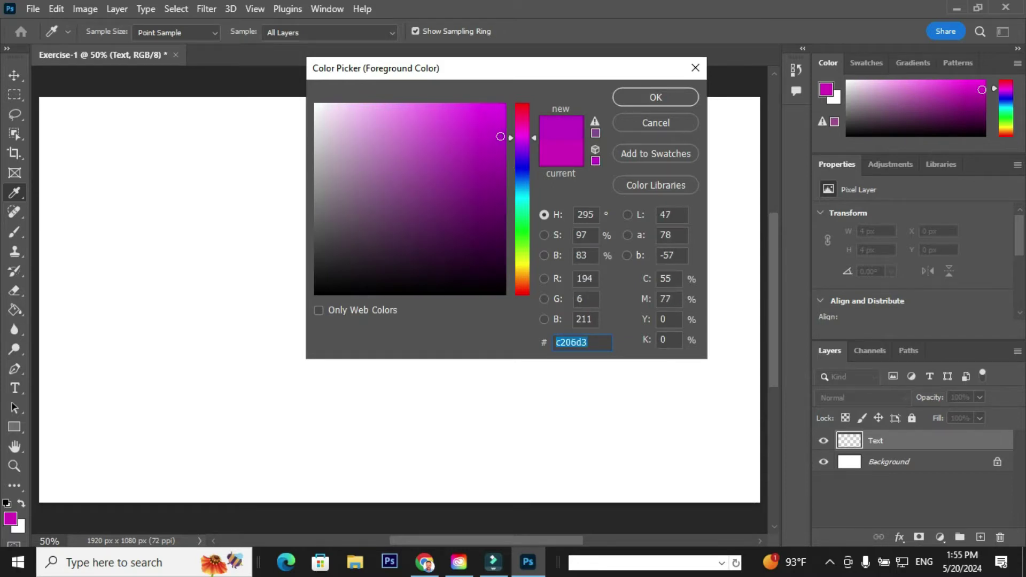
pyautogui.write('c1f60a')
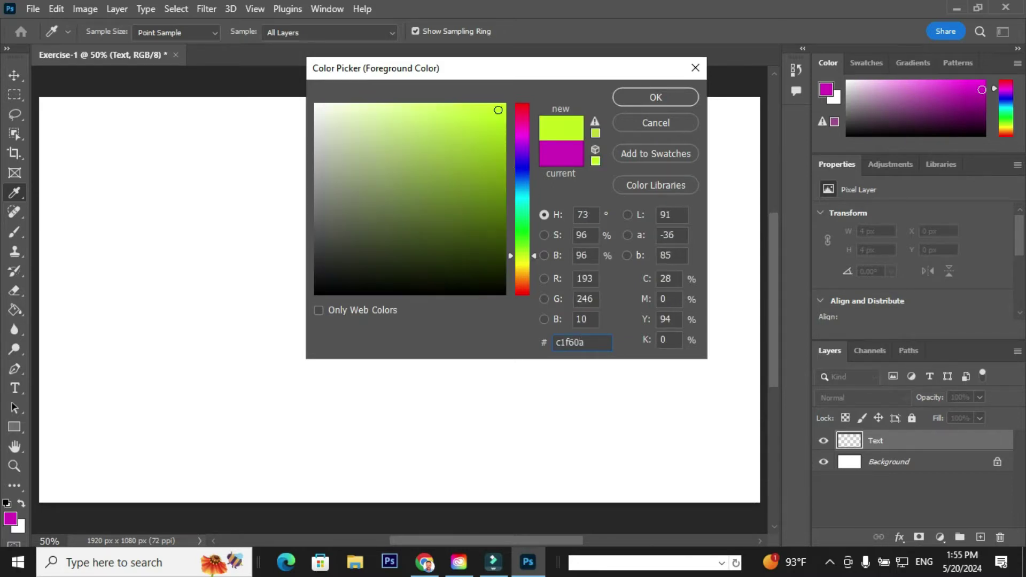
pyautogui.press('Return')
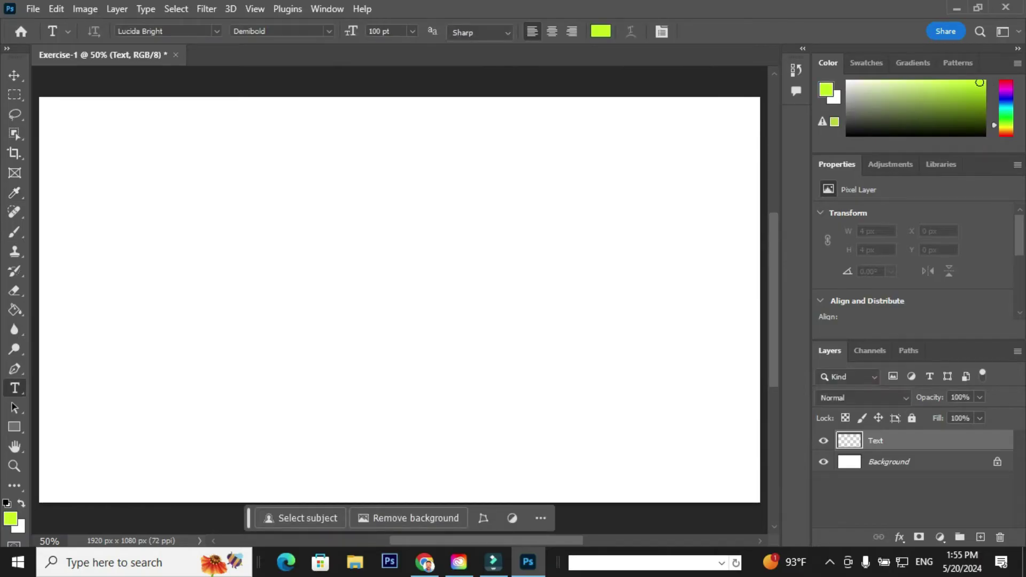
# Fill the whole Text layer with the foreground color using the Paint Bucket Tool
pyautogui.moveTo(15, 310)
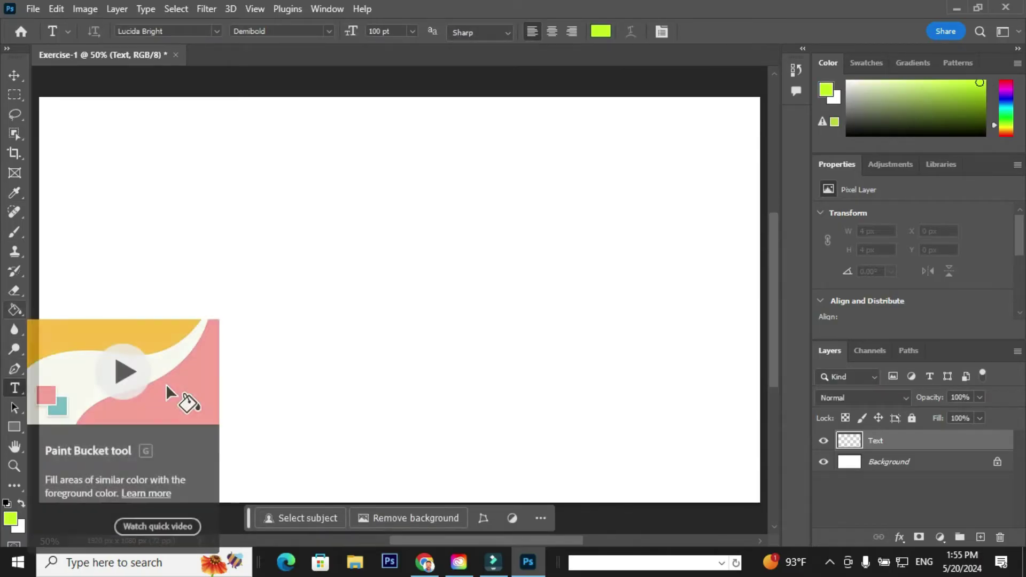
pyautogui.rightClick(25, 380)
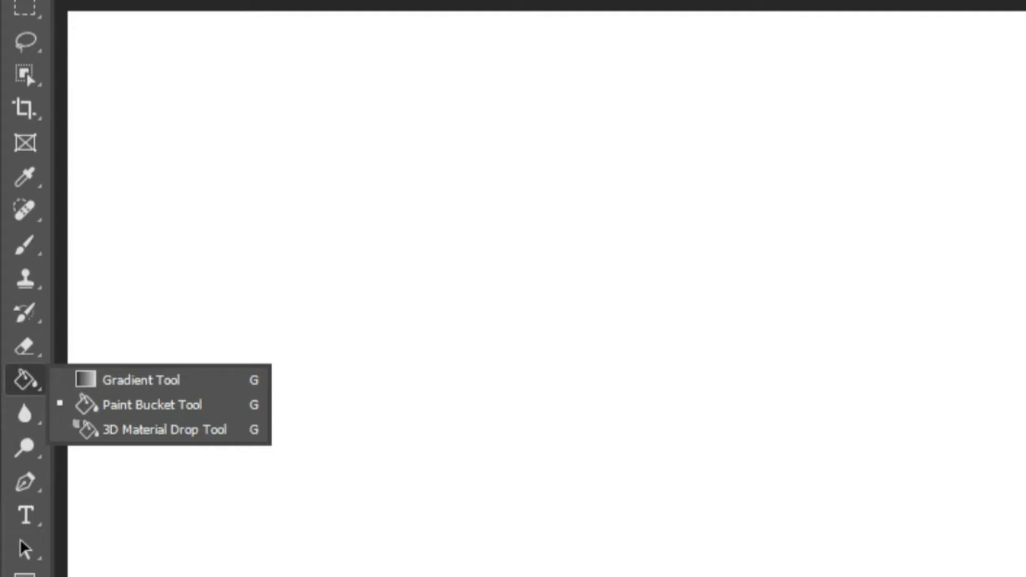
pyautogui.click(152, 405)
pyautogui.click(406, 292)
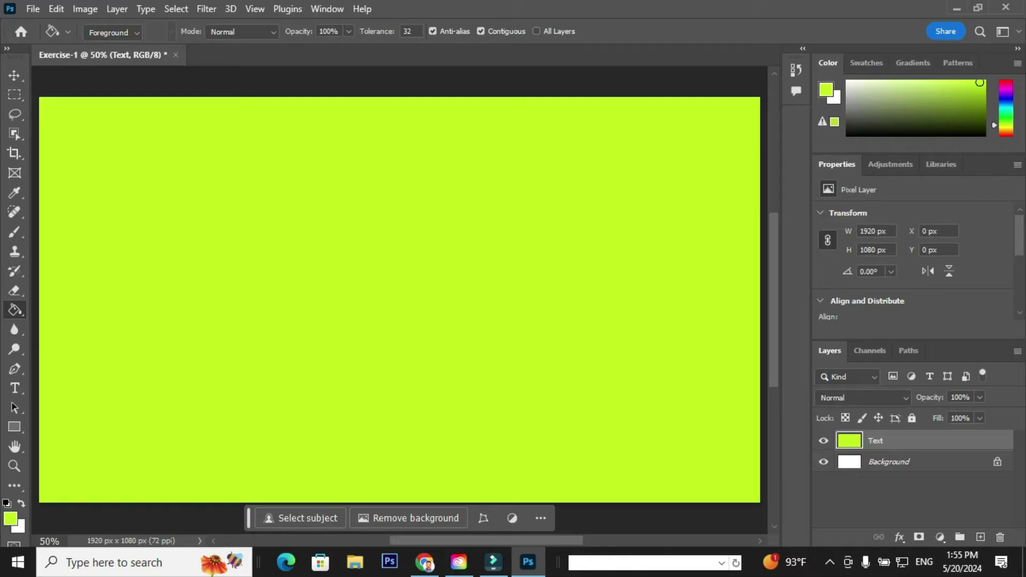
# Apply a Stroke layer style to the Text layer with size 200 px and position Center
pyautogui.rightClick(849, 440)
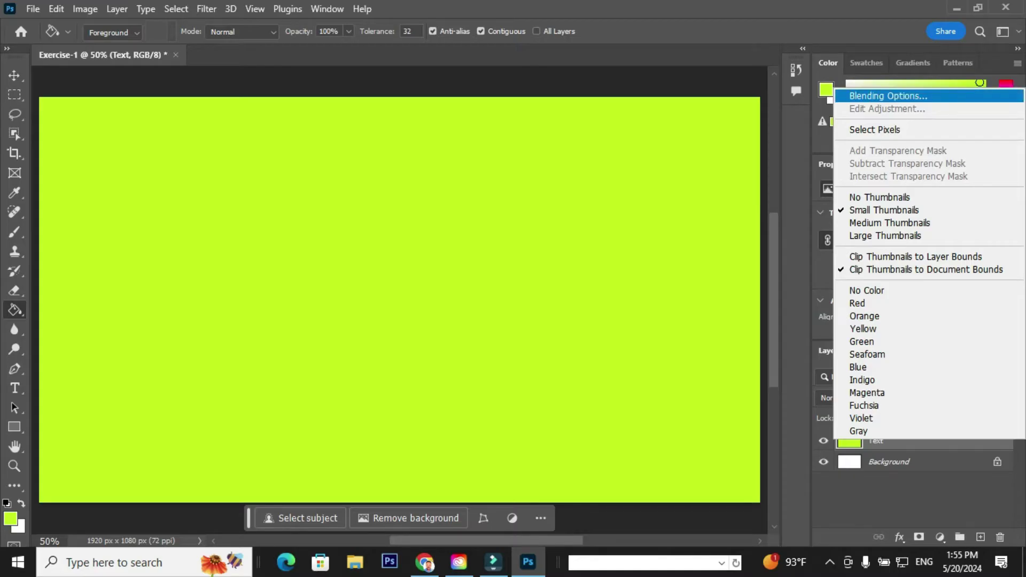
pyautogui.click(888, 95)
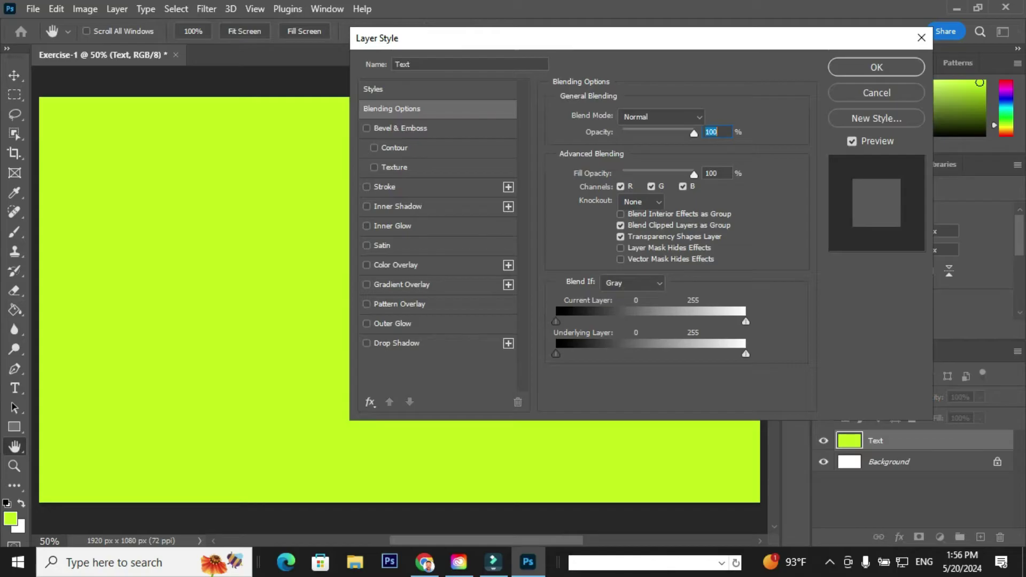
pyautogui.click(384, 187)
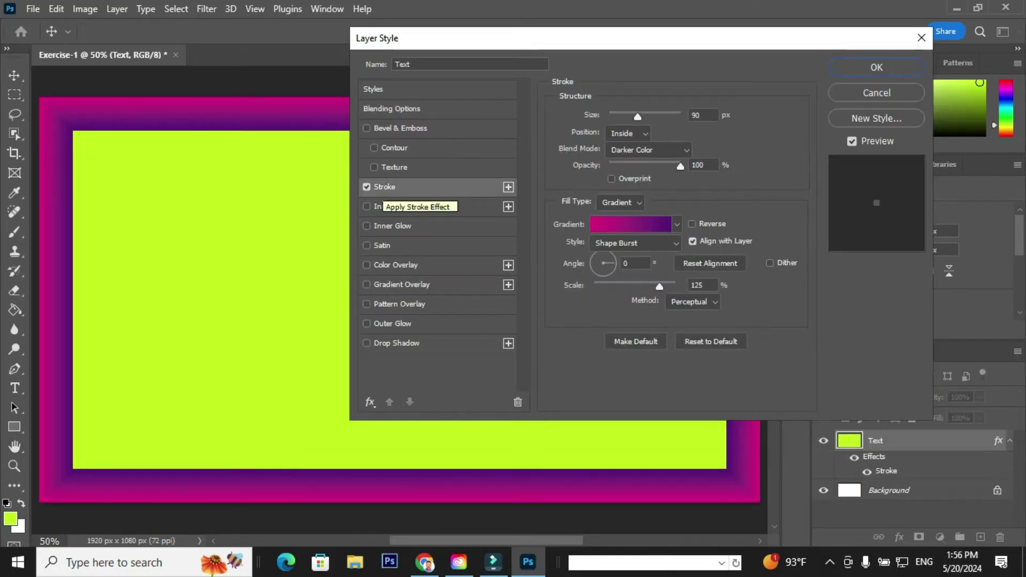
pyautogui.moveTo(702, 115); pyautogui.dragTo(693, 116)
pyautogui.write('200')
pyautogui.click(627, 133)
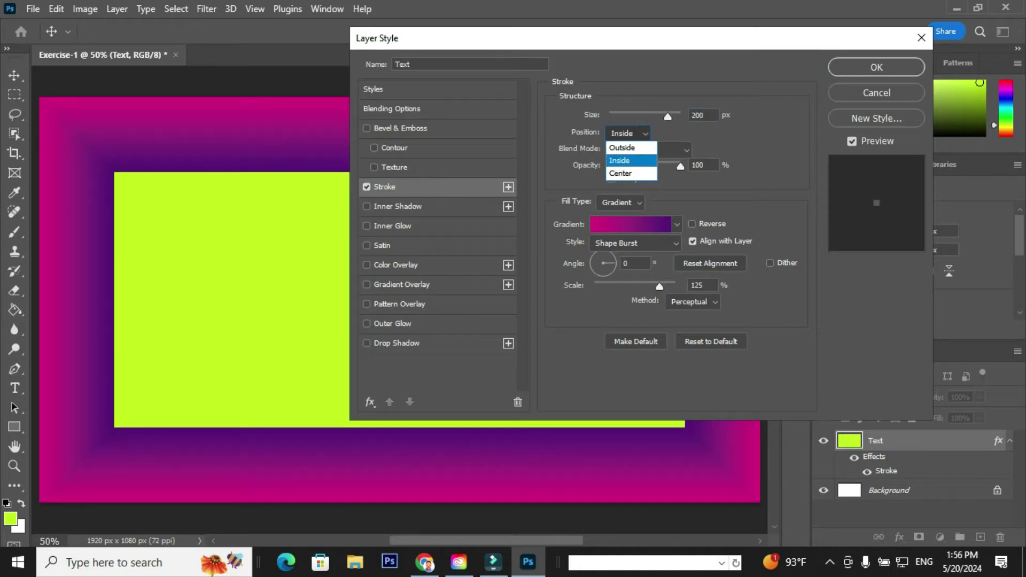
pyautogui.click(620, 173)
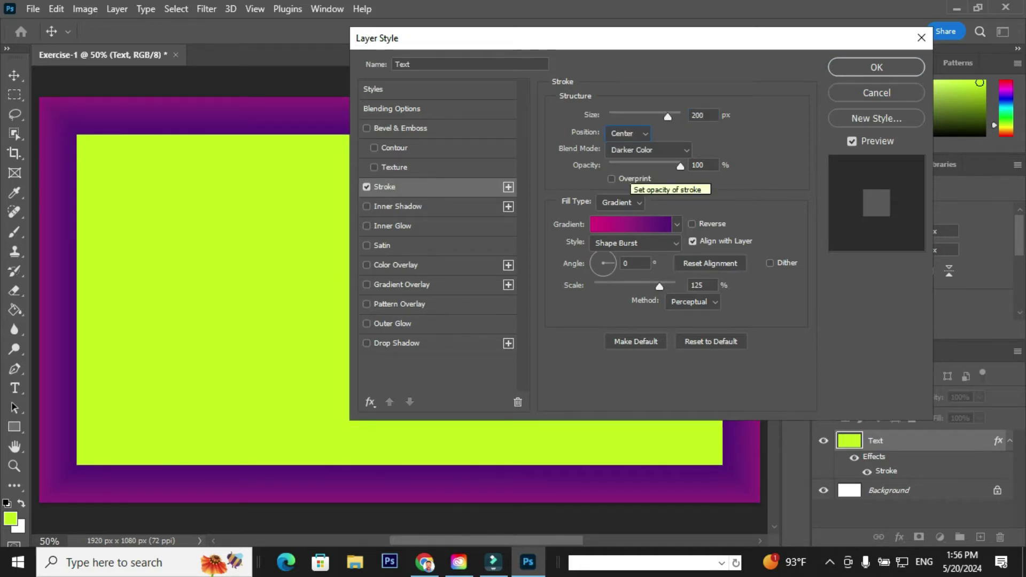
# Set the stroke's blend mode to Dissolve and its opacity to 70%
pyautogui.click(647, 149)
pyautogui.click(648, 149)
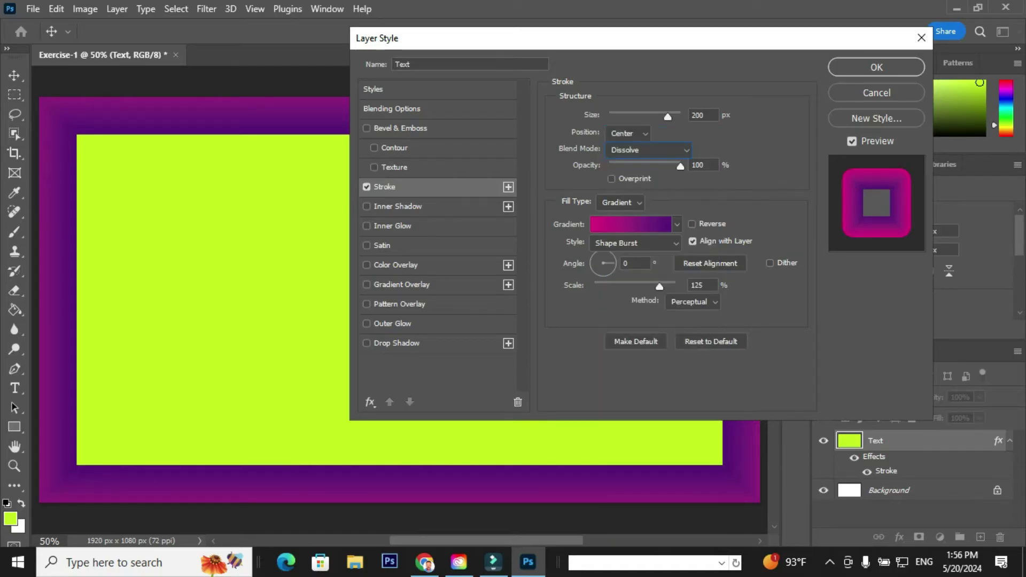
pyautogui.click(697, 165)
pyautogui.write('70')
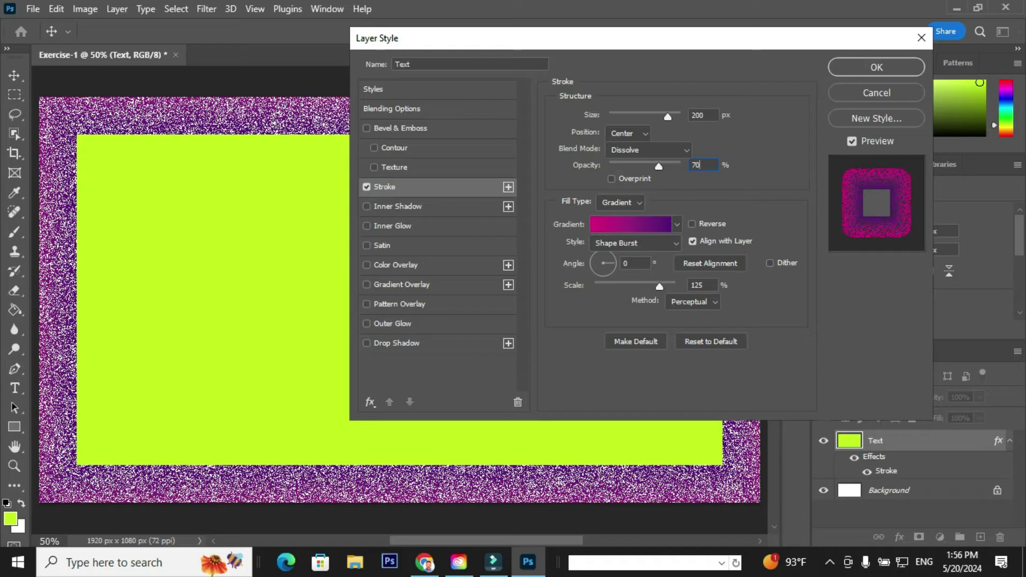
# Switch the stroke's fill type to Color and set the stroke color to hex 26016d
pyautogui.click(619, 202)
pyautogui.click(613, 215)
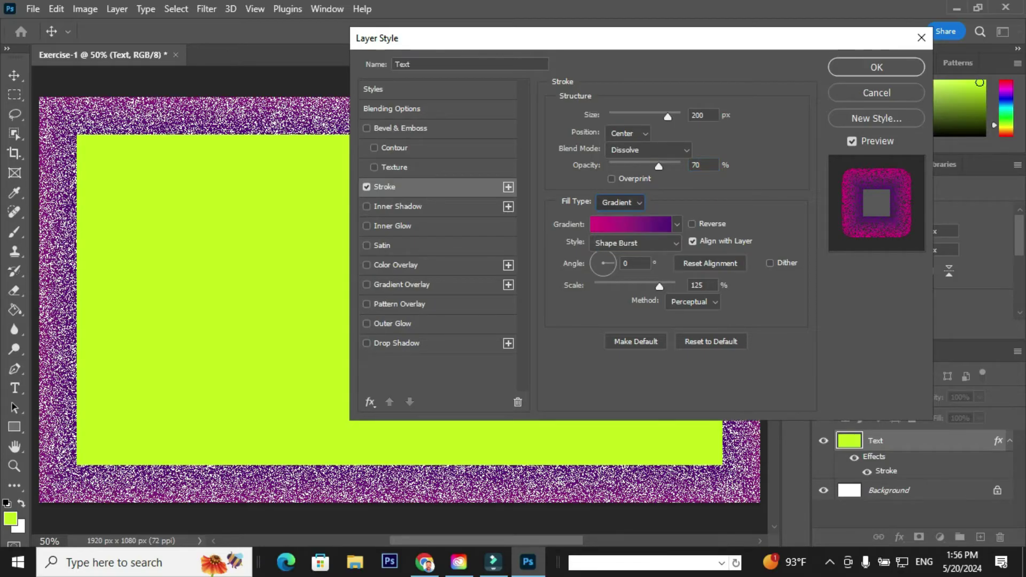
pyautogui.click(590, 225)
pyautogui.moveTo(522, 214); pyautogui.dragTo(522, 138)
pyautogui.doubleClick(556, 342)
pyautogui.write('2601')
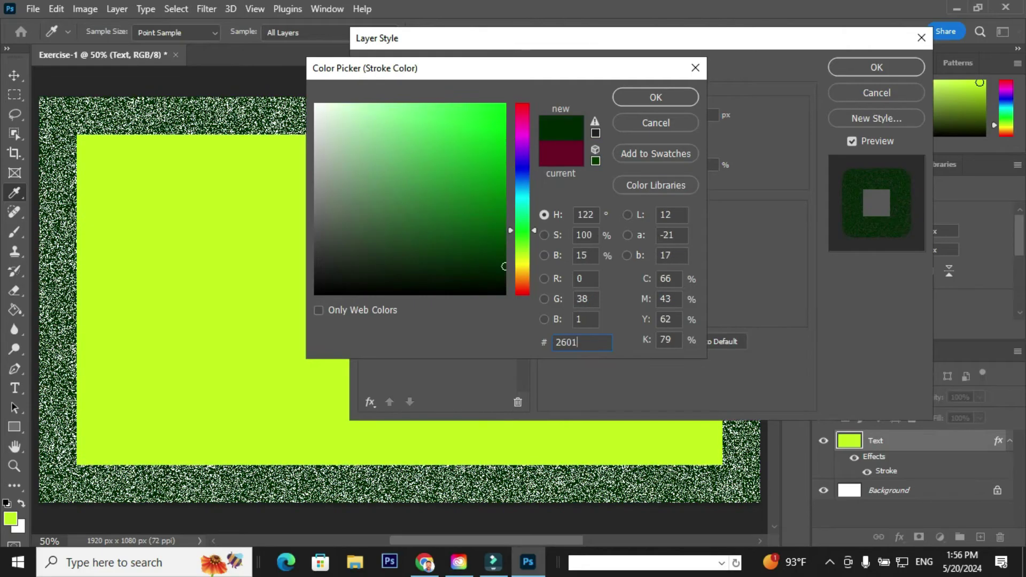
pyautogui.write('6d')
pyautogui.click(656, 96)
# Add an Inner Shadow effect to the Text layer with the blend mode Multiply
pyautogui.click(397, 207)
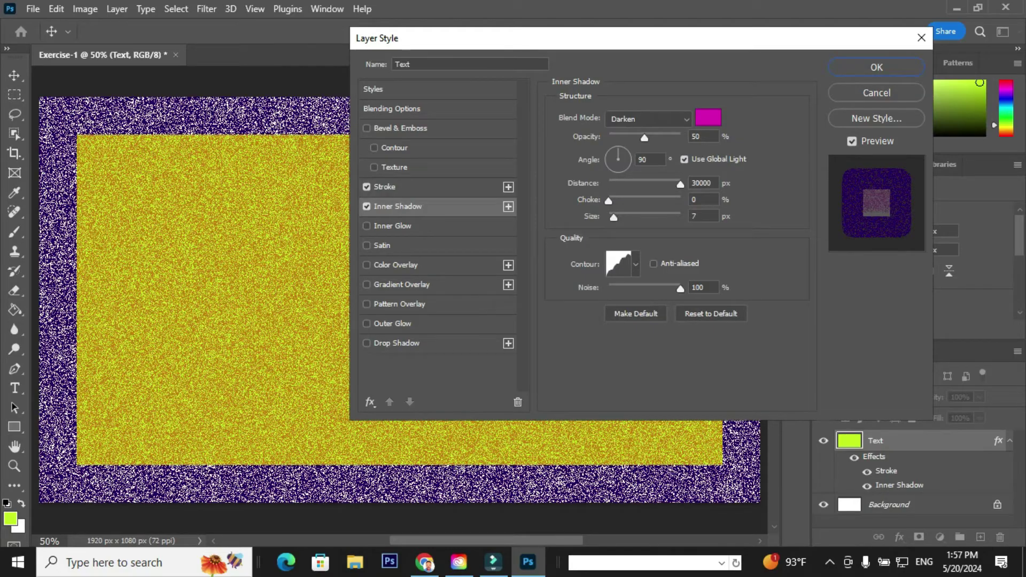
pyautogui.click(649, 119)
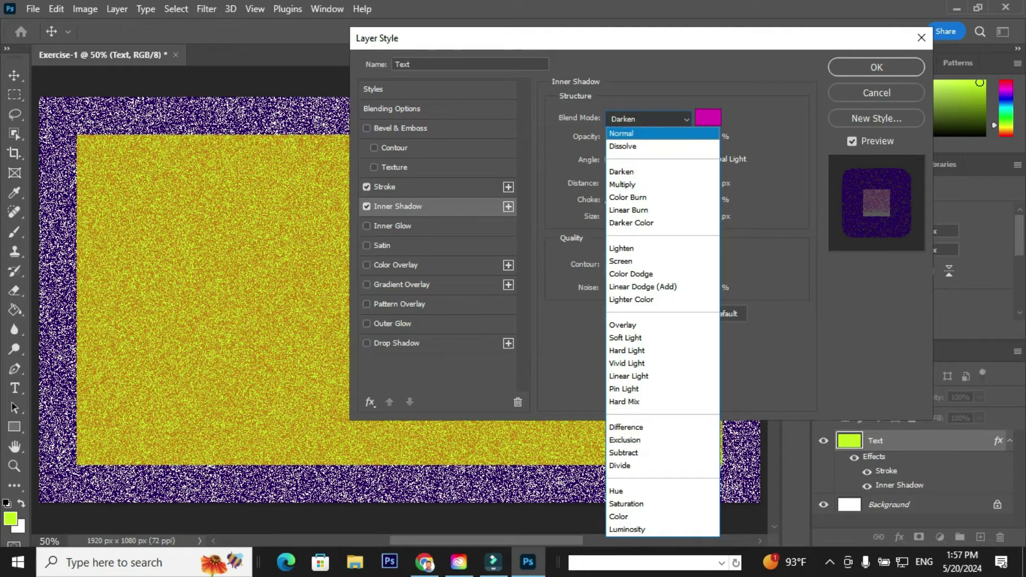
pyautogui.click(641, 185)
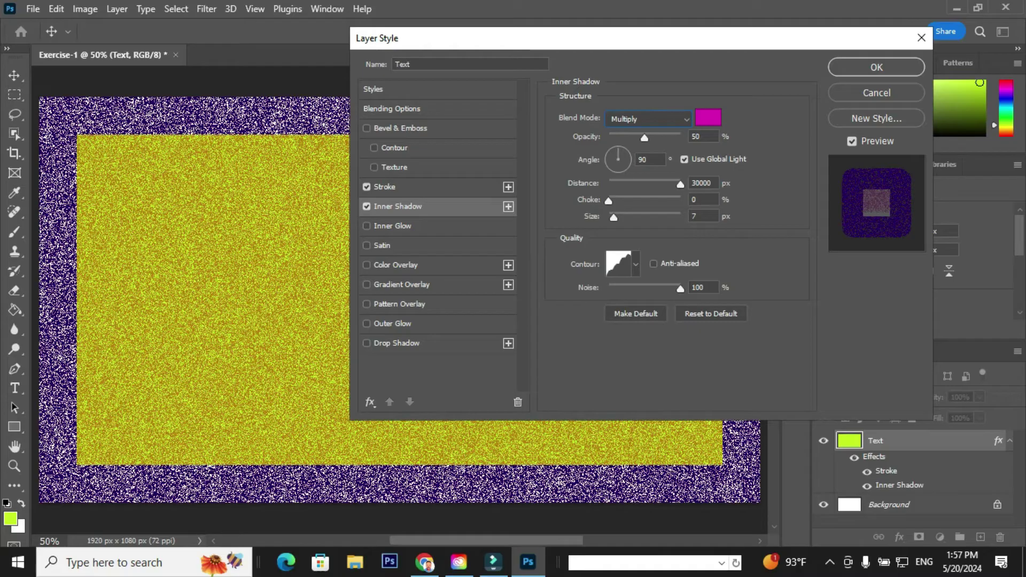
# Set the inner shadow's color to red, hex d60707, change its contour and noise, and apply the layer style
pyautogui.click(708, 117)
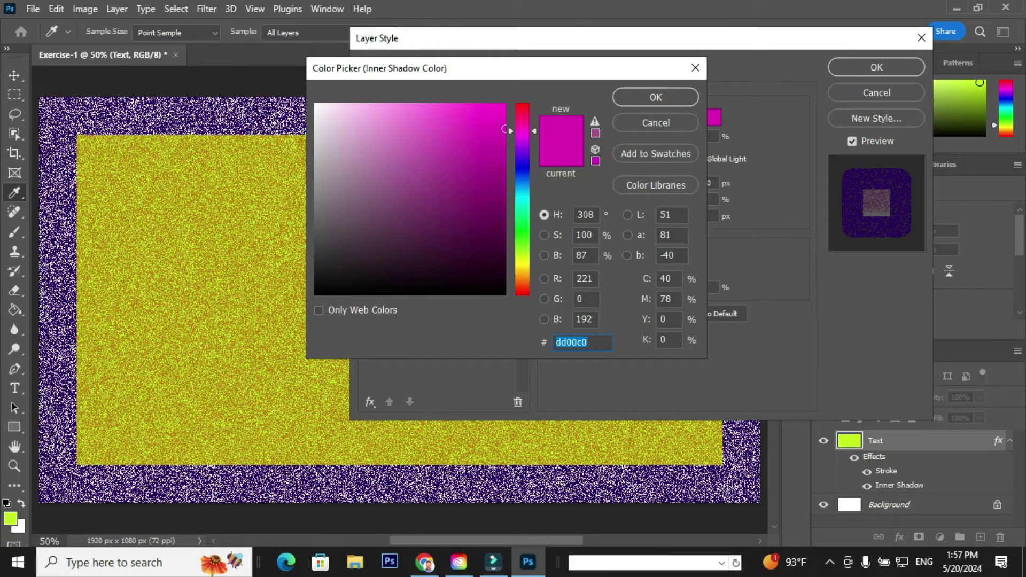
pyautogui.moveTo(522, 131); pyautogui.dragTo(522, 159)
pyautogui.write('d60707')
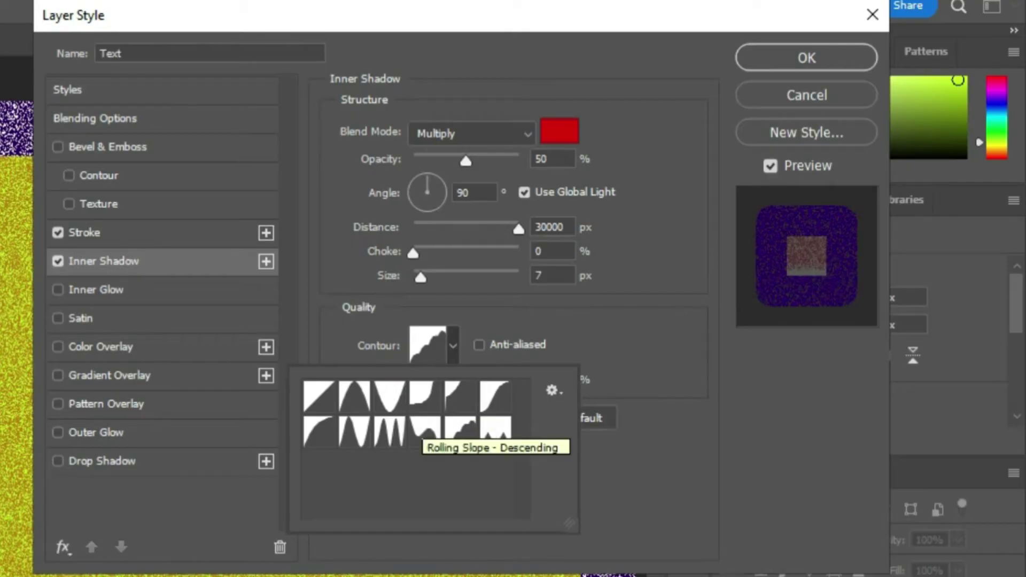
pyautogui.click(425, 430)
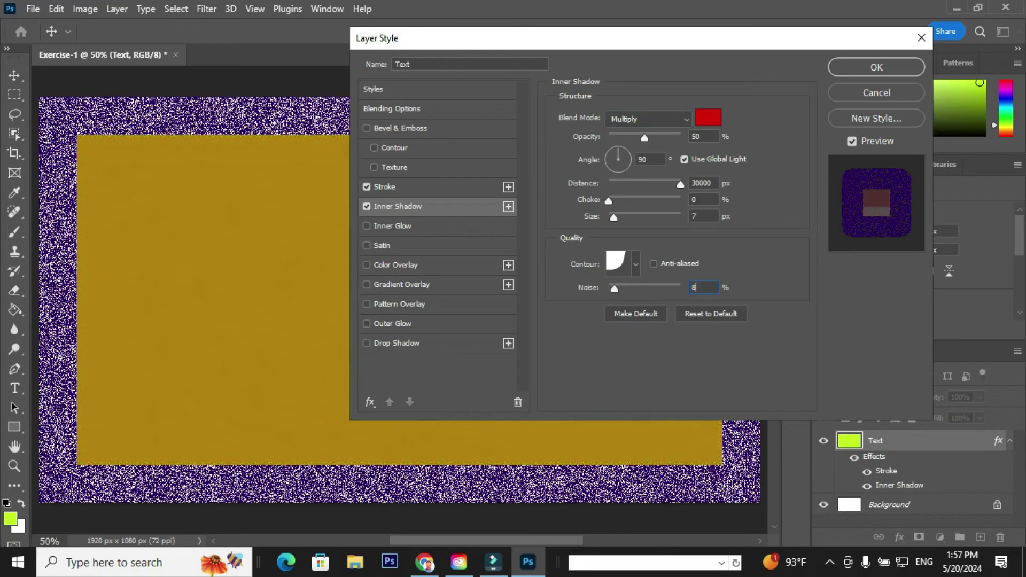
pyautogui.click(876, 67)
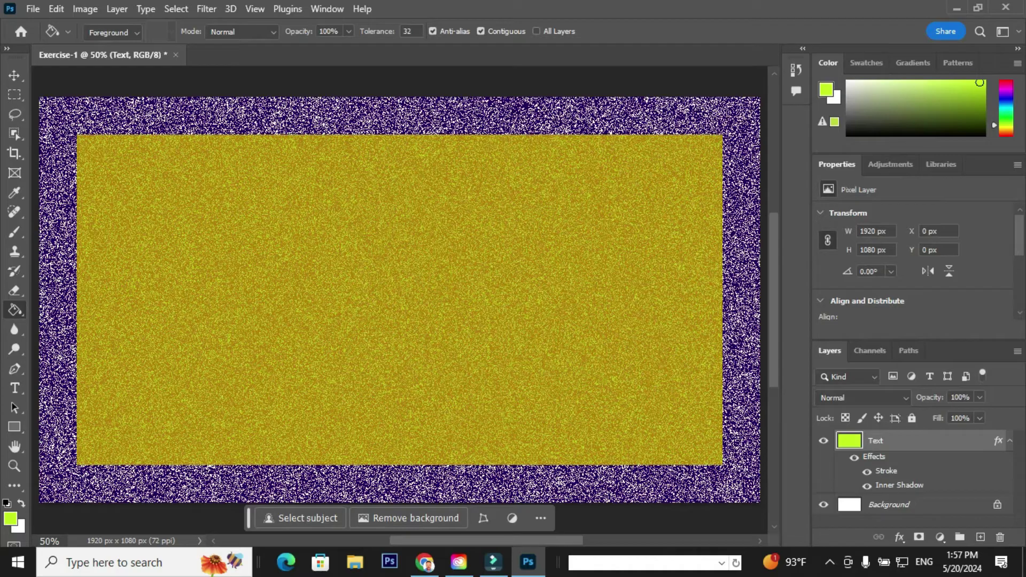
# Add a horizontal text line reading "Welcome to" in the upper part of the yellow area
pyautogui.click(15, 388)
pyautogui.click(92, 387)
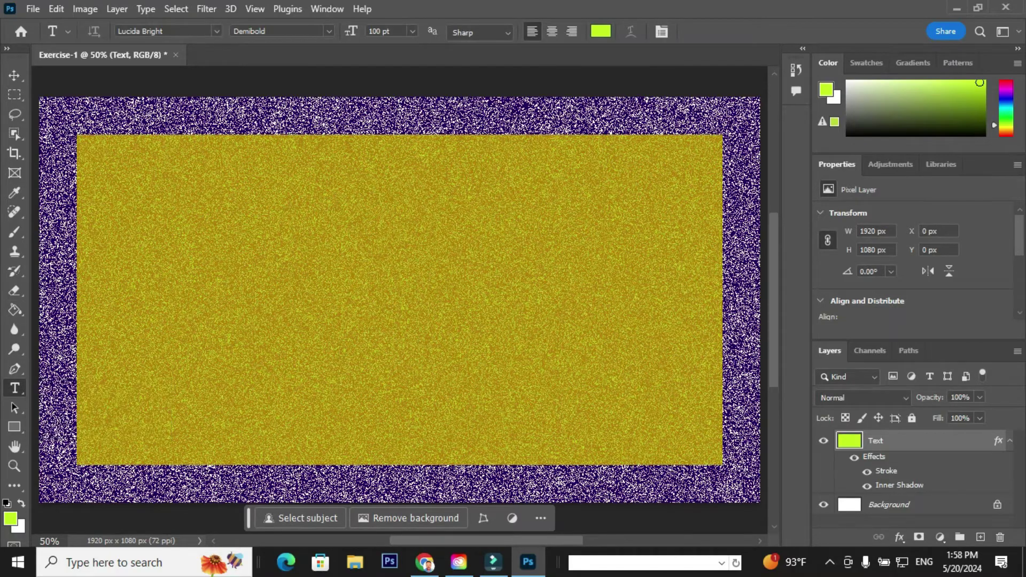
pyautogui.click(196, 208)
pyautogui.press('BackSpace')
pyautogui.write('We')
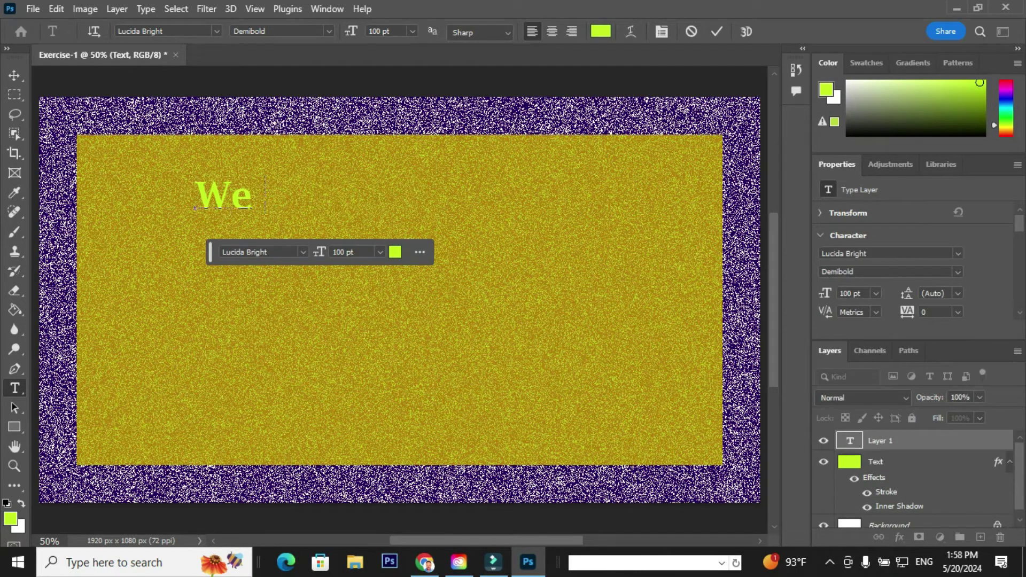
pyautogui.write('lcome to')
# Set the font of the whole "Welcome to" text to Franklin Gothic Heavy, Regular style
pyautogui.hotkey('ctrl', 'a')
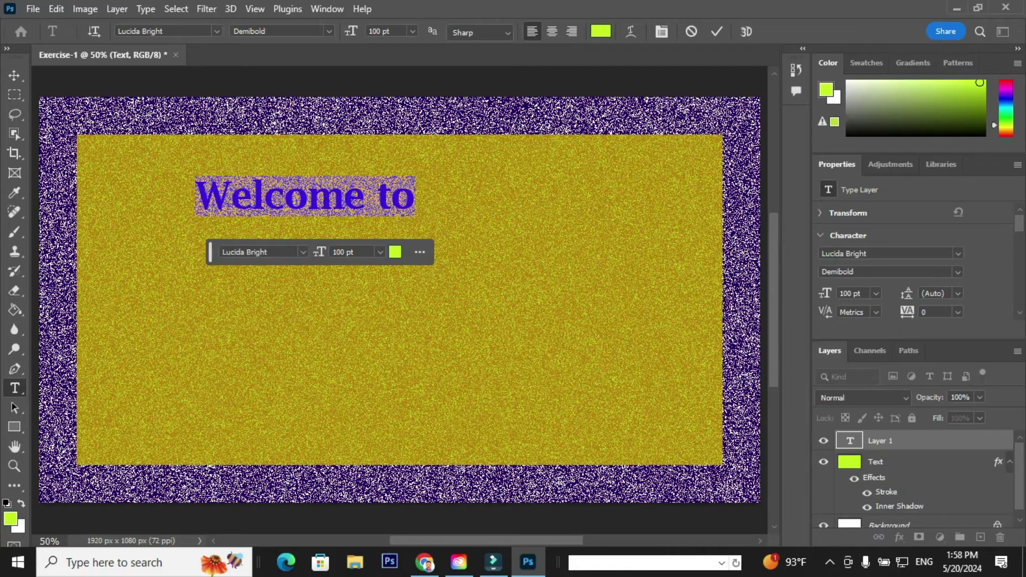
pyautogui.click(216, 31)
pyautogui.scroll(-1, 214, 297)
pyautogui.scroll(1, 214, 278)
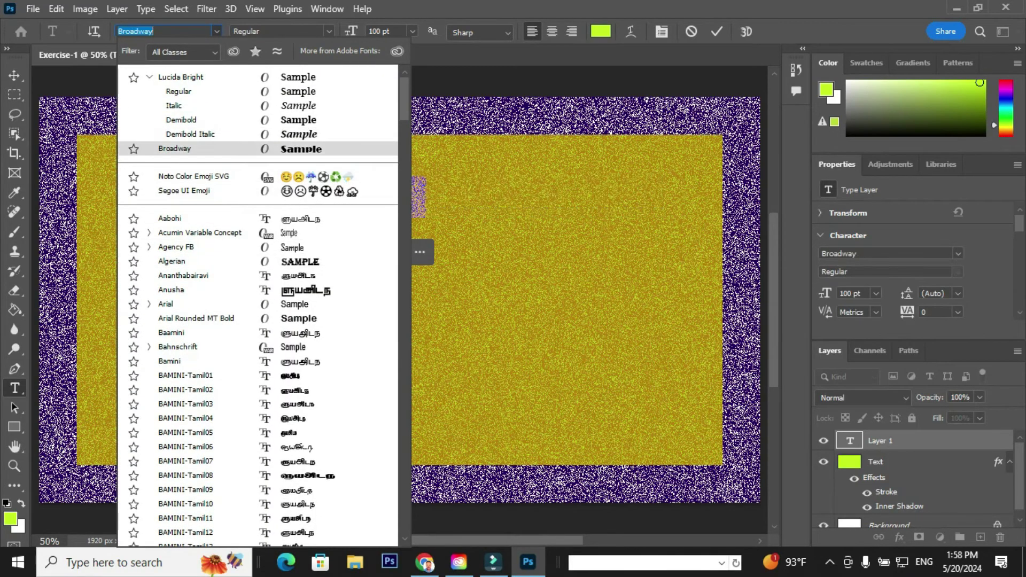
pyautogui.scroll(-15, 214, 320)
pyautogui.click(214, 463)
pyautogui.click(329, 31)
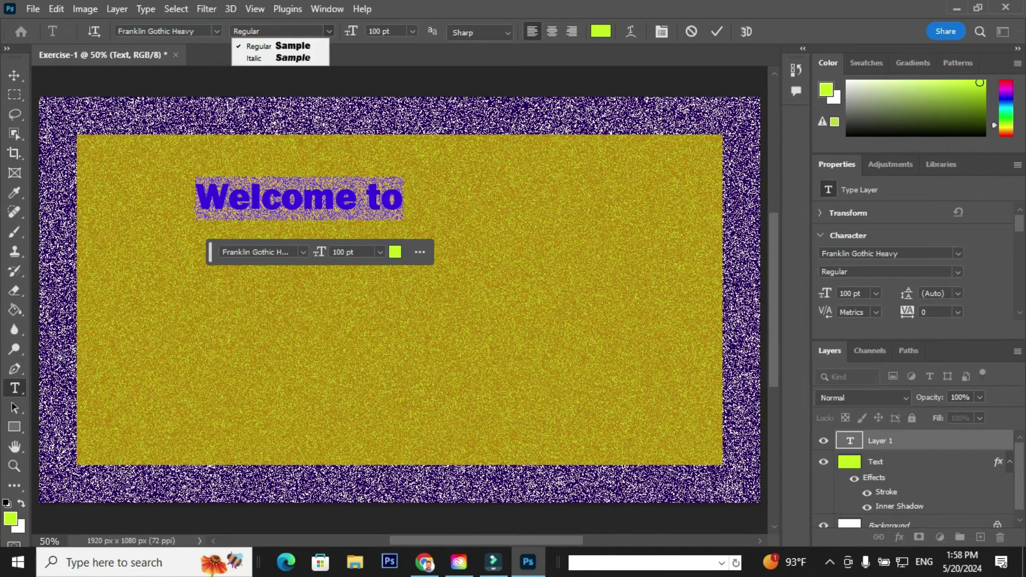
pyautogui.click(289, 46)
# Set the size of the "Welcome to" text to 250 pt
pyautogui.click(413, 31)
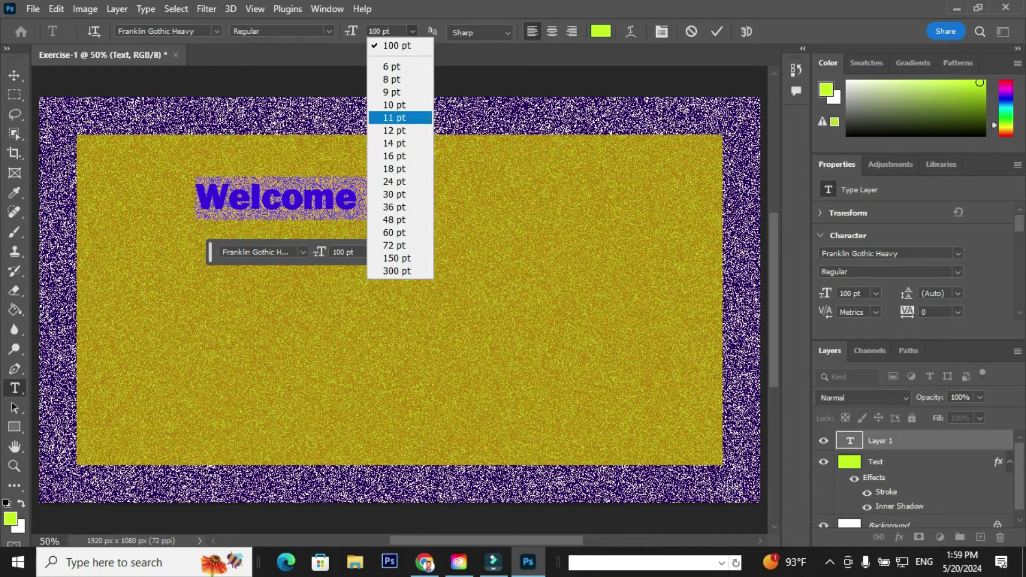
pyautogui.click(396, 270)
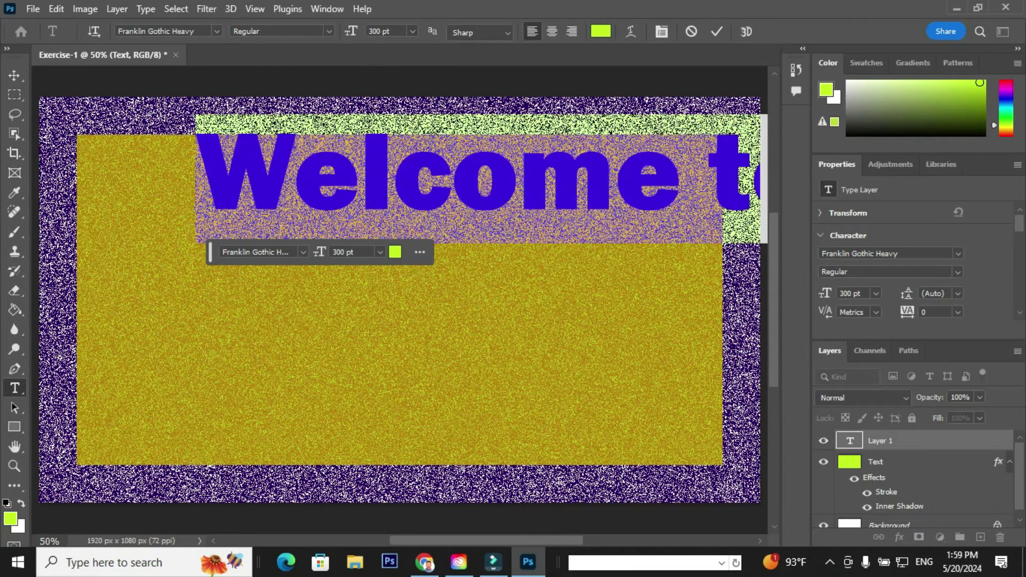
pyautogui.doubleClick(375, 31)
pyautogui.write('250')
# Set the "Welcome to" text's anti-aliasing to Strong and its color to hex 020843
pyautogui.write('0208')
pyautogui.write('43')
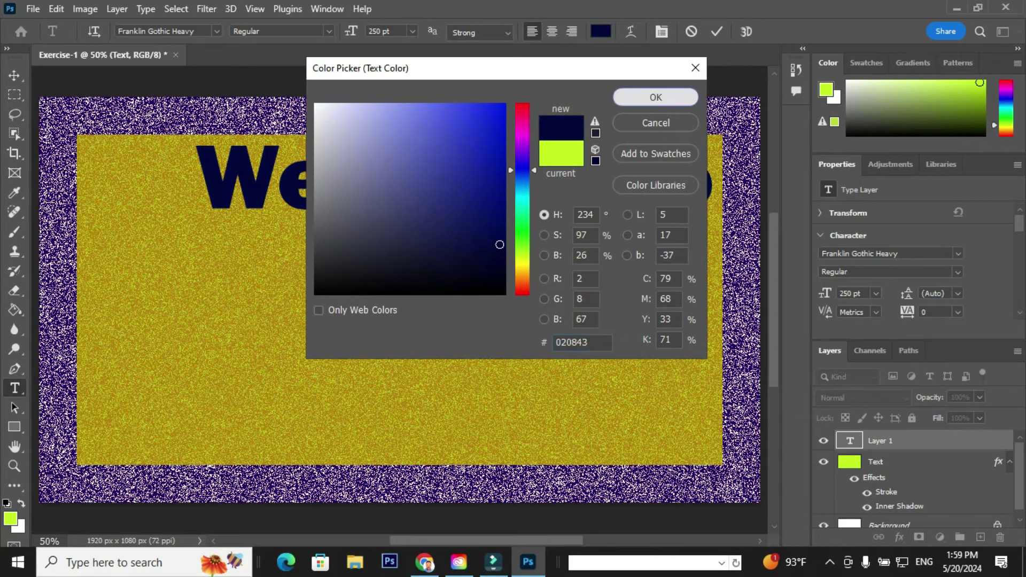
pyautogui.click(656, 97)
# Move the "Welcome to" text so it sits horizontally centered in the upper part of the yellow area
pyautogui.click(15, 76)
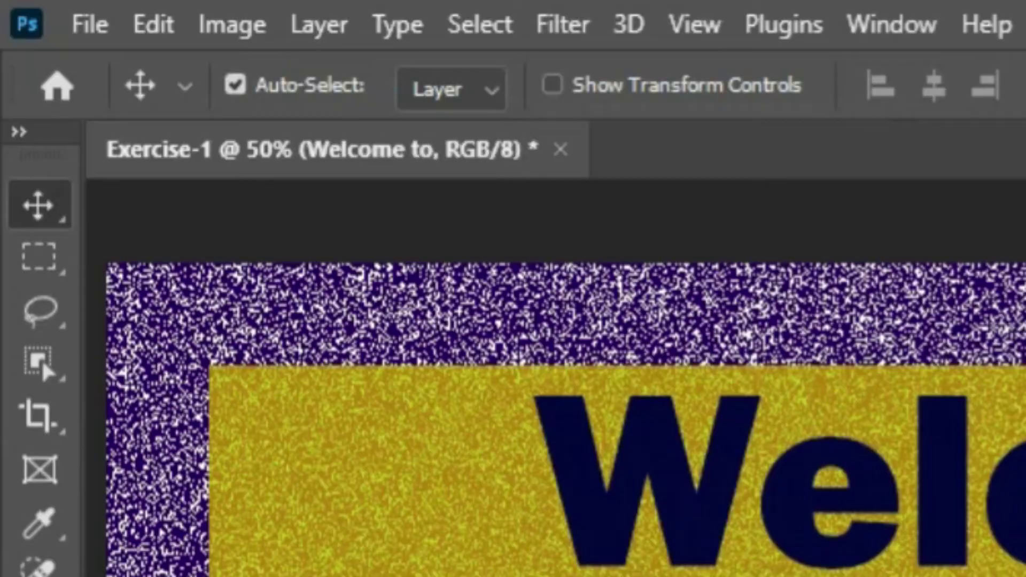
pyautogui.moveTo(932, 383); pyautogui.dragTo(794, 437)
pyautogui.moveTo(292, 199); pyautogui.dragTo(291, 199)
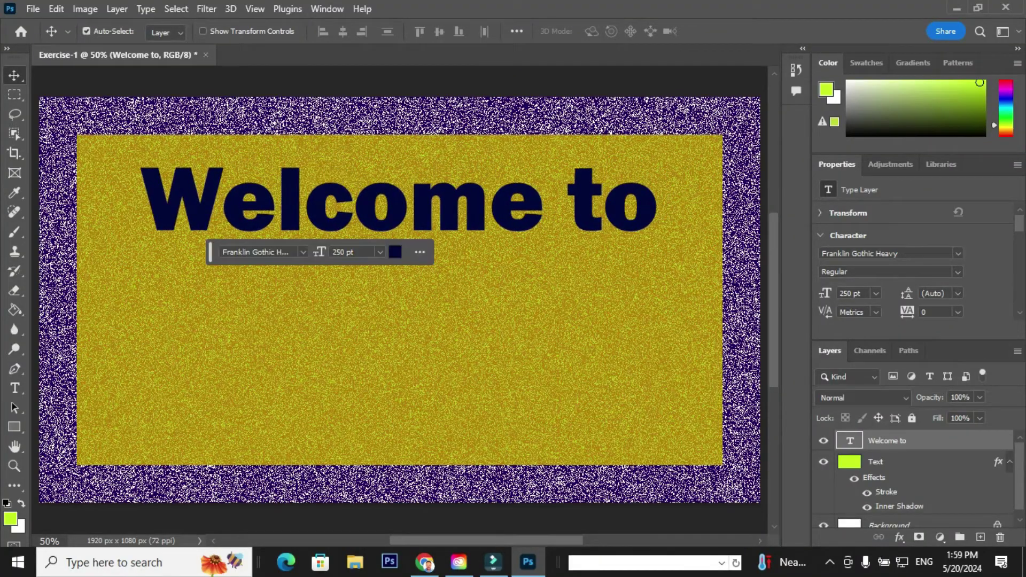
# Add a second text line reading "Photoshop" and position it centered below "Welcome to"
pyautogui.click(14, 389)
pyautogui.click(223, 332)
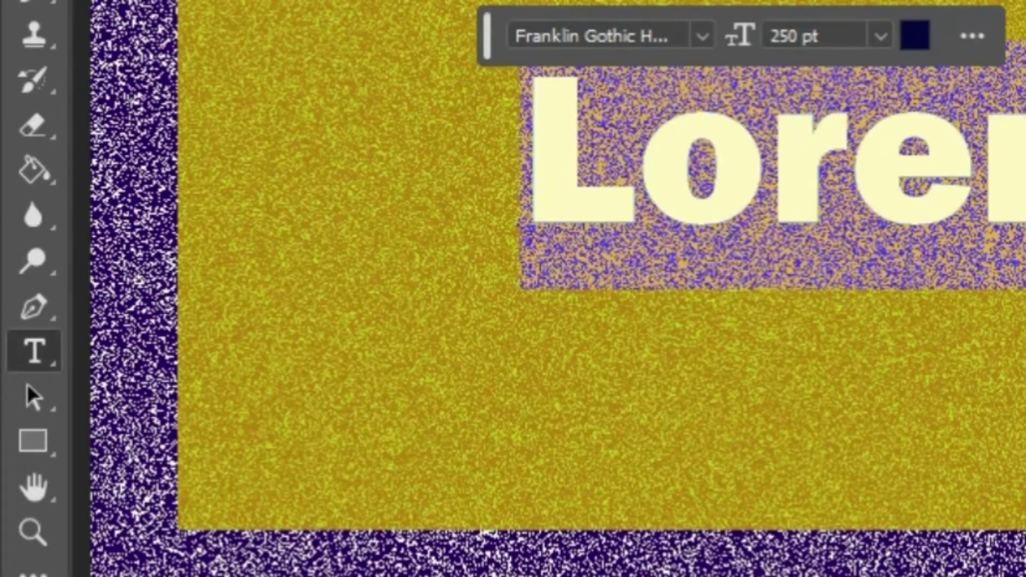
pyautogui.write('Photo')
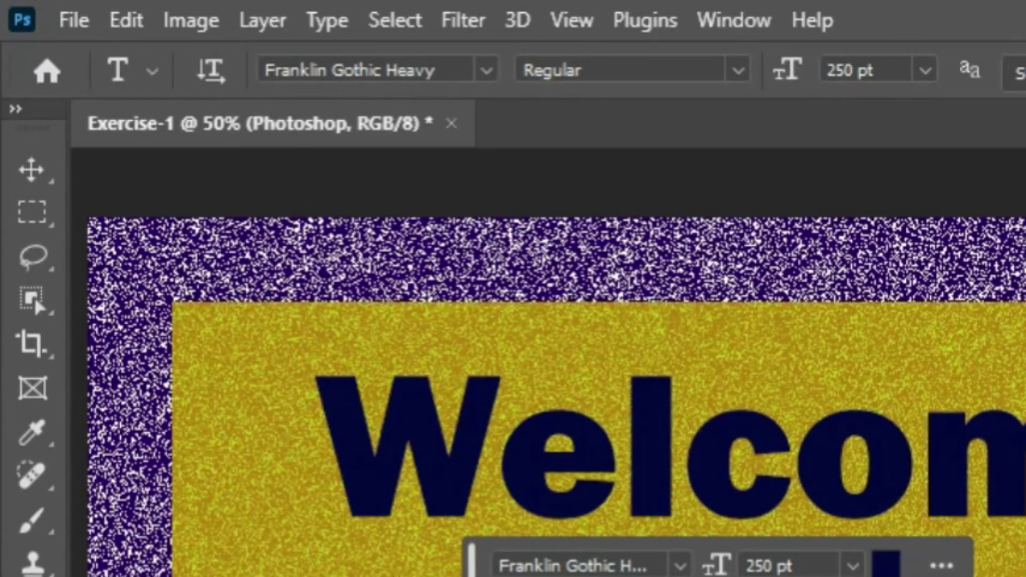
pyautogui.click(32, 170)
pyautogui.moveTo(473, 318); pyautogui.dragTo(408, 374)
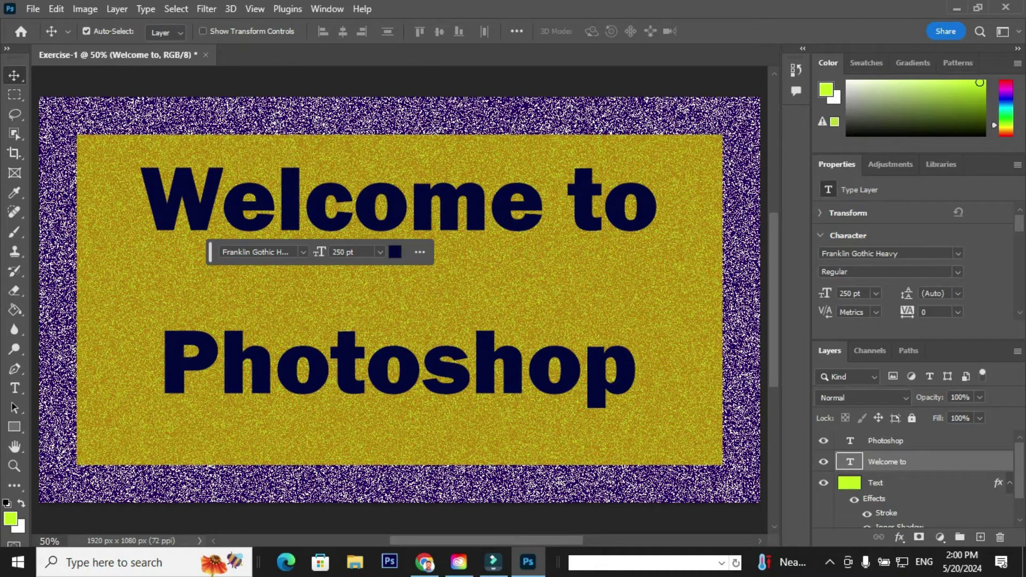
# Add a Stroke layer style to the "Welcome to" layer with size 20 px and position Outside
pyautogui.rightClick(850, 465)
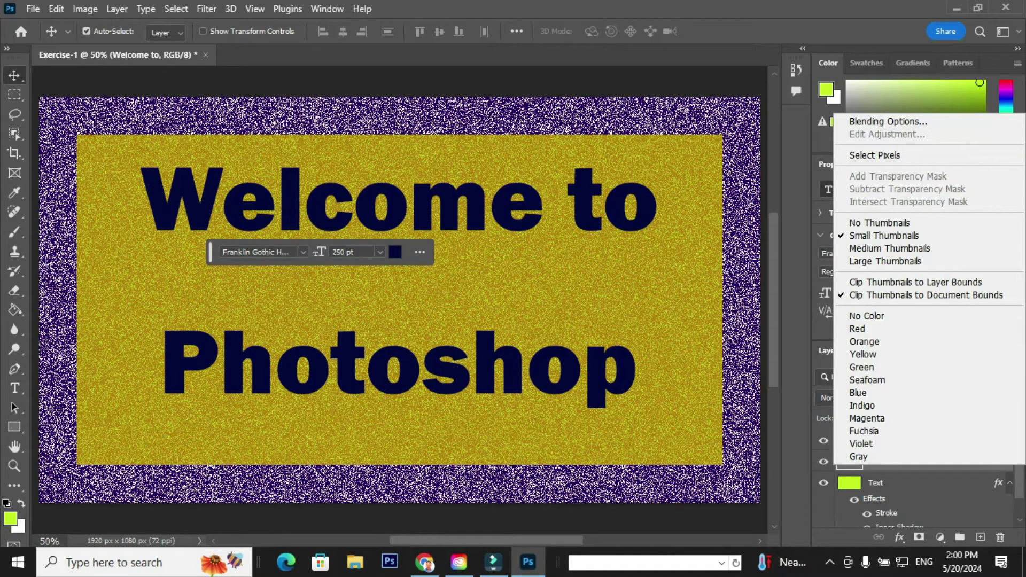
pyautogui.click(888, 122)
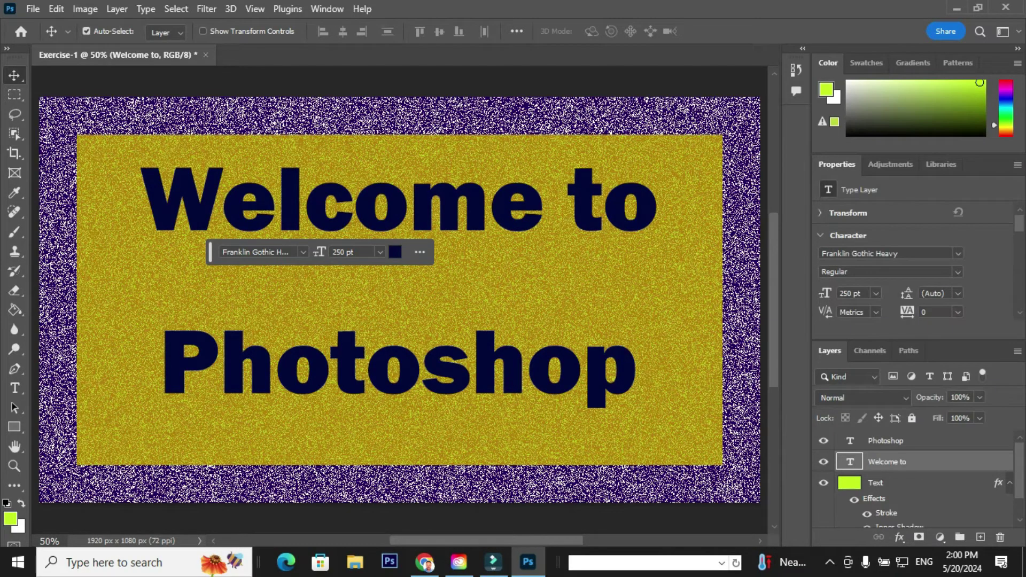
pyautogui.doubleClick(908, 461)
pyautogui.click(366, 186)
pyautogui.click(385, 187)
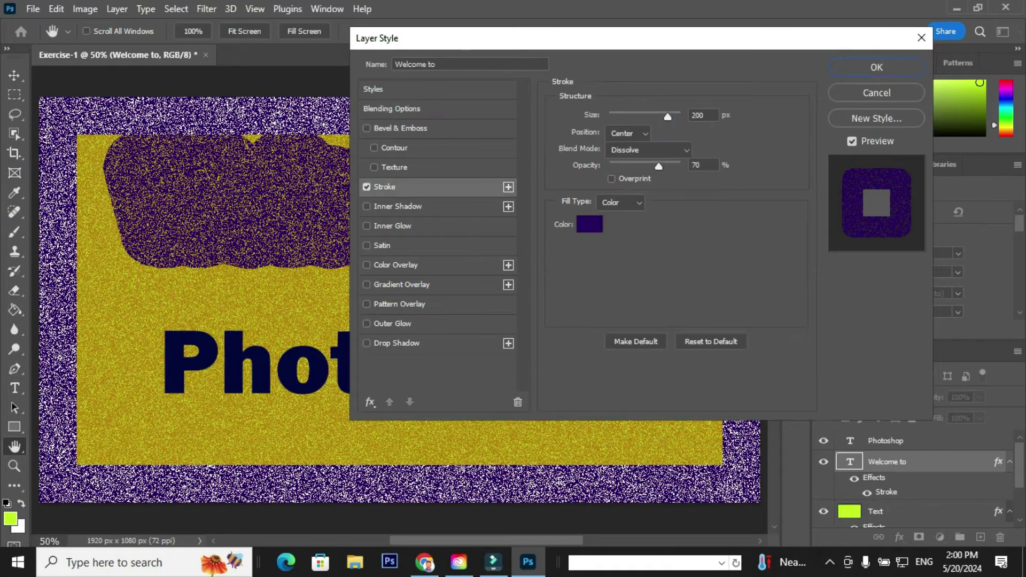
pyautogui.click(700, 115)
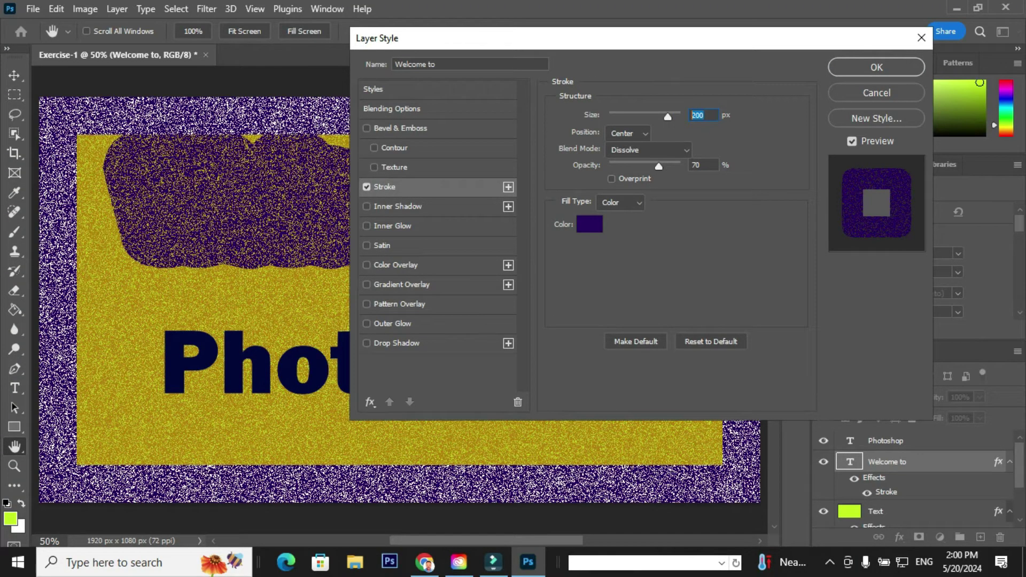
pyautogui.write('20')
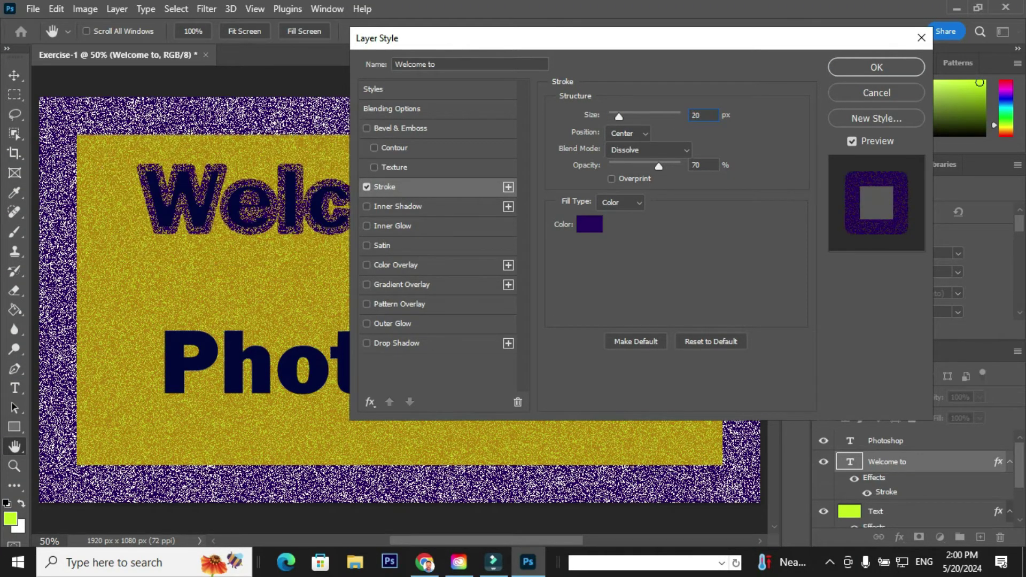
pyautogui.click(629, 133)
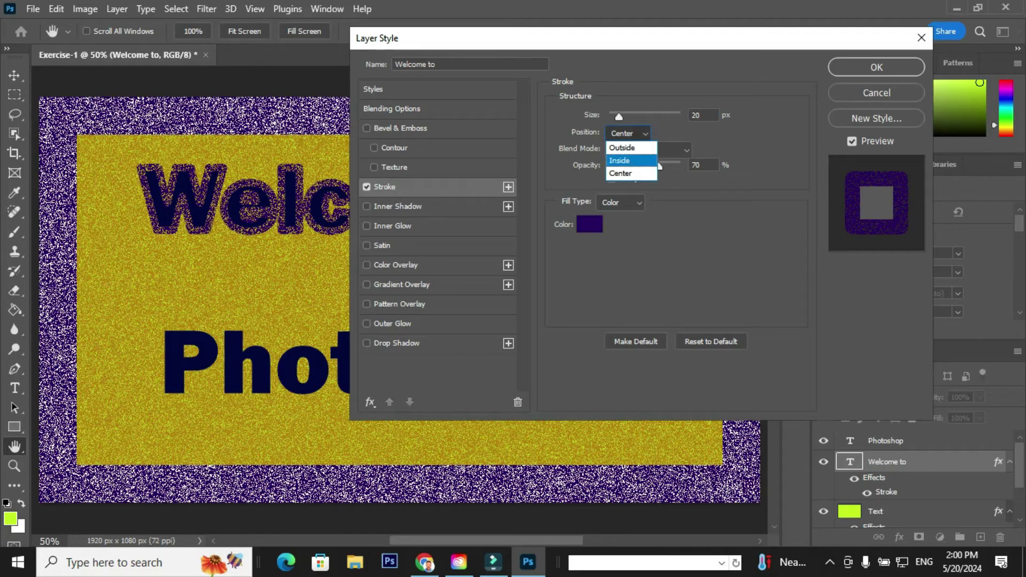
pyautogui.click(628, 148)
# Keep the "Welcome to" stroke's blend mode at Dissolve and set its opacity to 90%
pyautogui.click(646, 149)
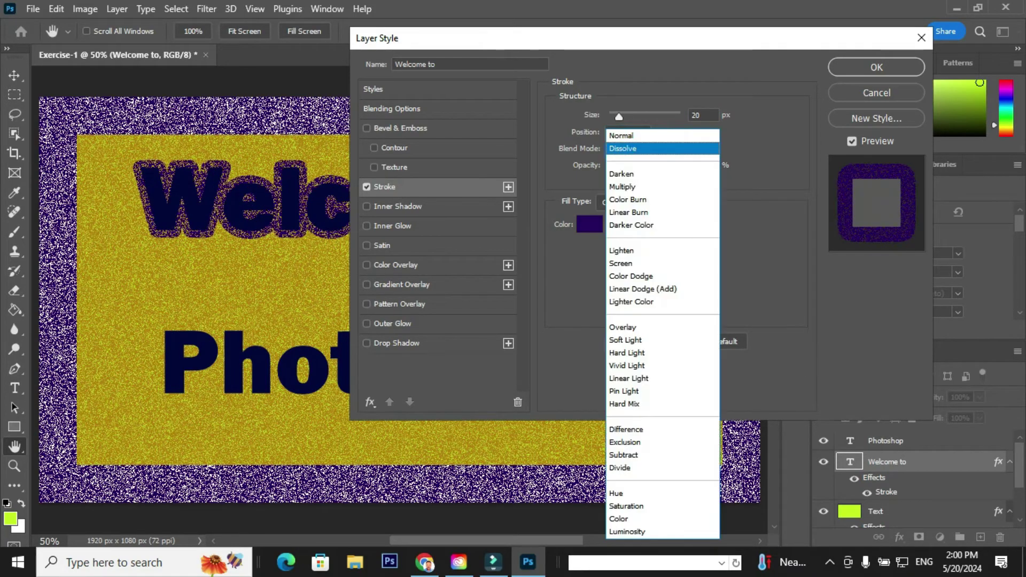
pyautogui.click(623, 149)
pyautogui.doubleClick(696, 165)
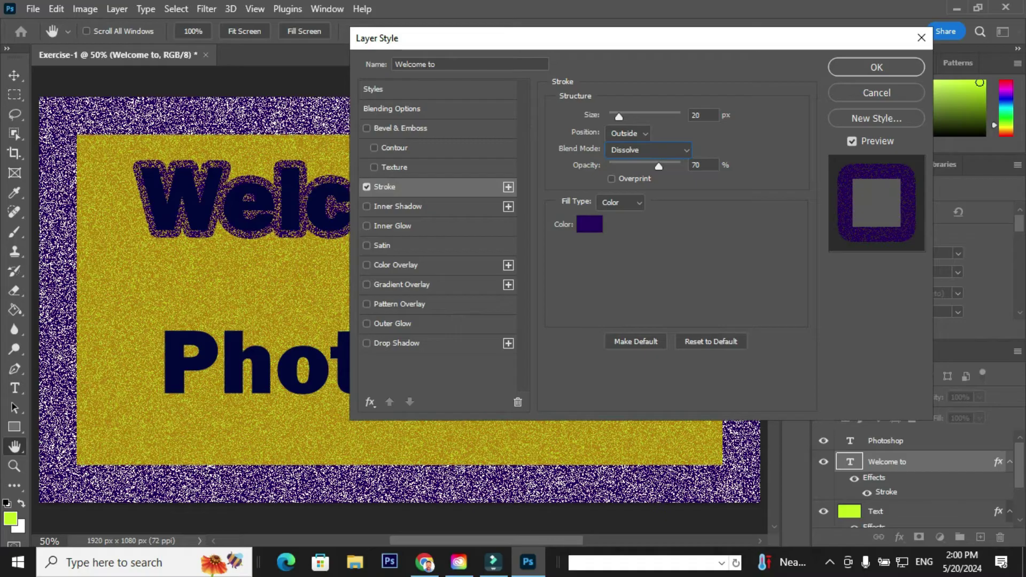
pyautogui.write('90')
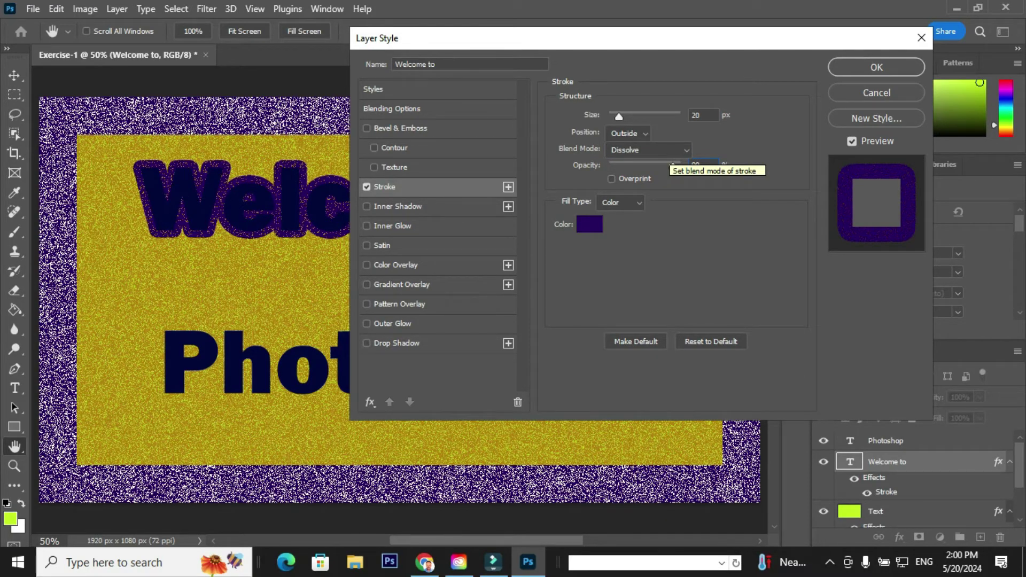
# Use the Color fill type for the "Welcome to" stroke with hex 145a59 and apply the layer style
pyautogui.click(623, 202)
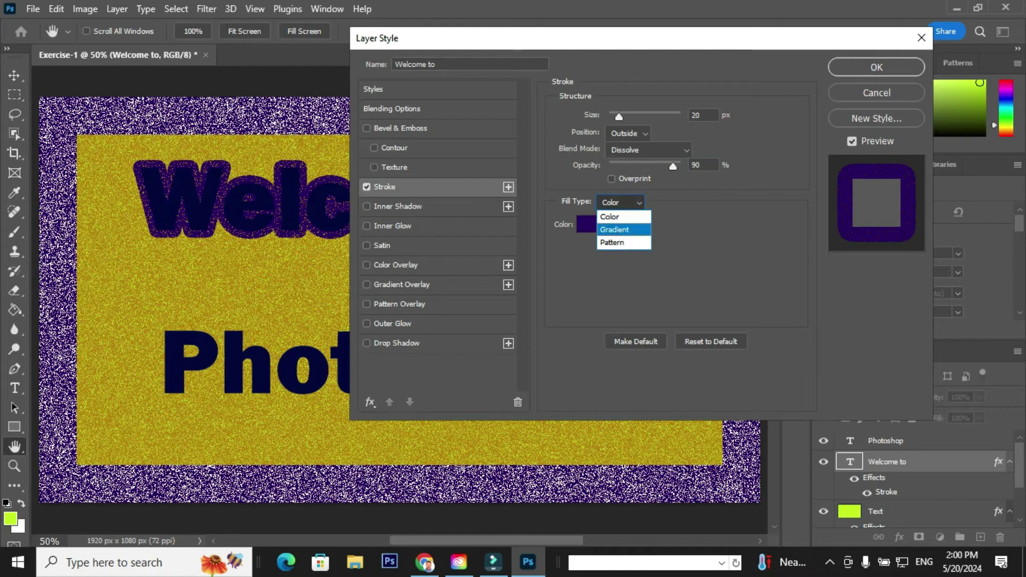
pyautogui.click(610, 217)
pyautogui.click(586, 225)
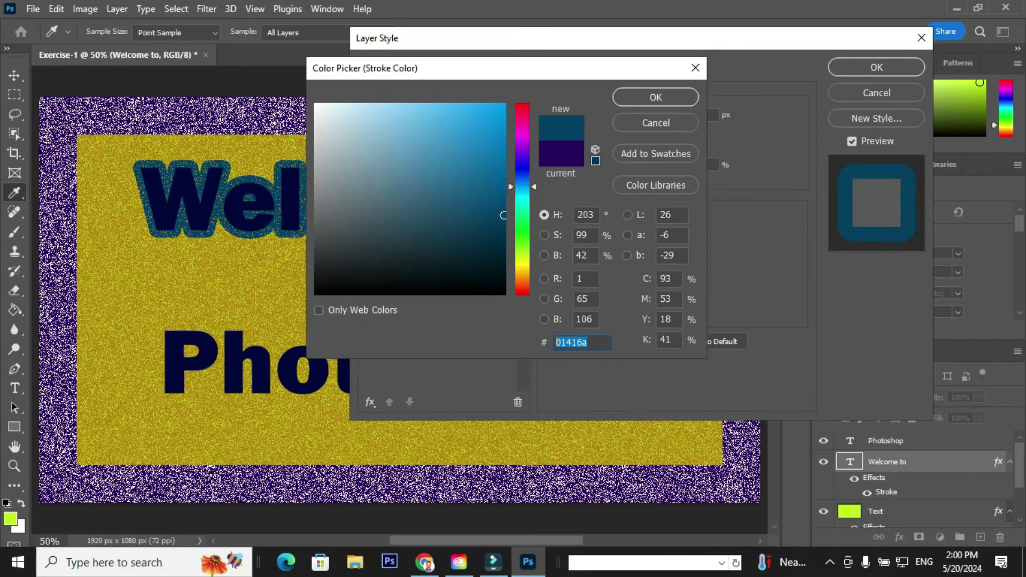
pyautogui.write('145')
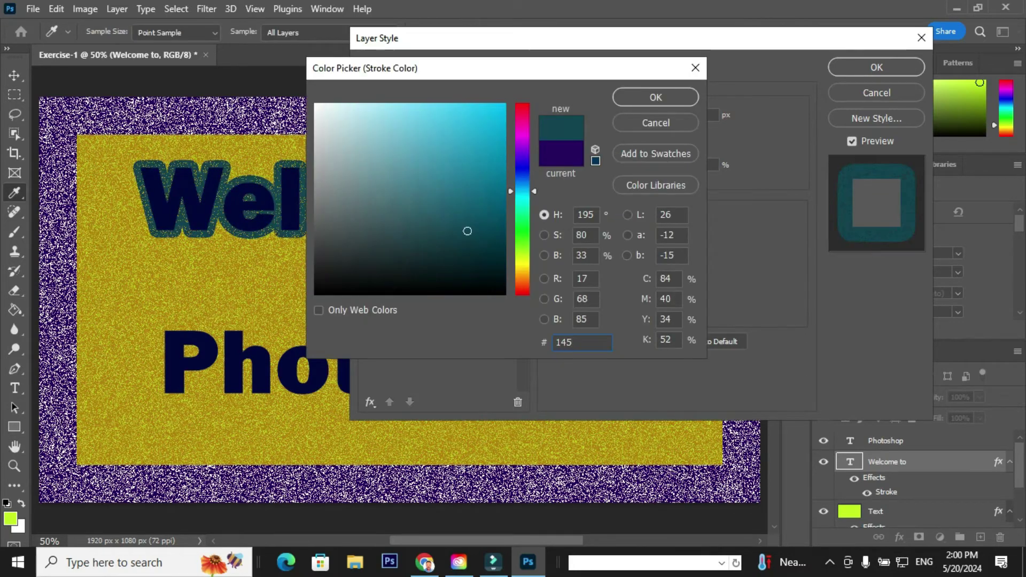
pyautogui.write('a59')
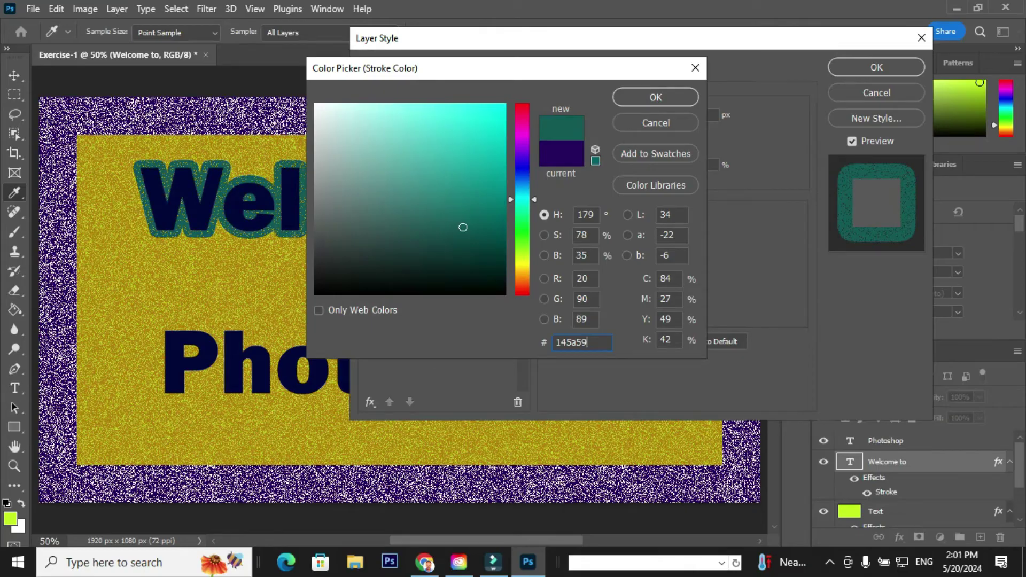
pyautogui.click(655, 96)
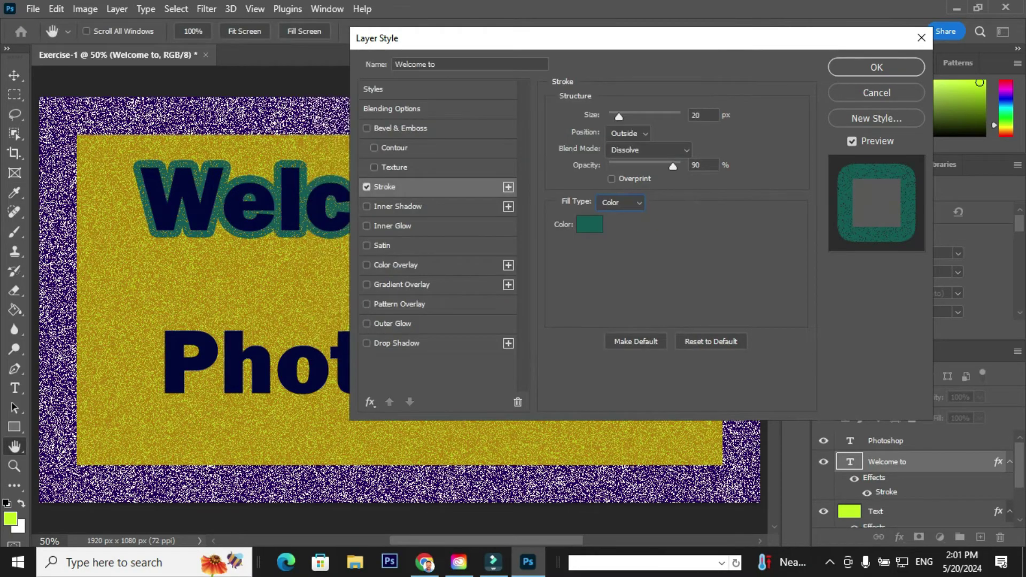
pyautogui.click(876, 67)
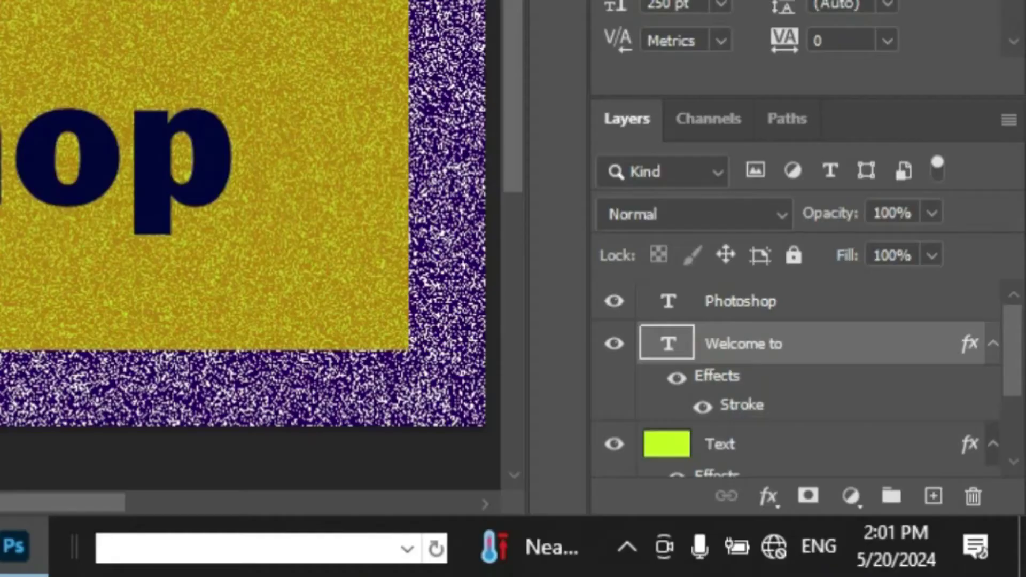
# Add a Stroke layer style to the "Photoshop" text layer with size 30 px and position Outside
pyautogui.click(908, 441)
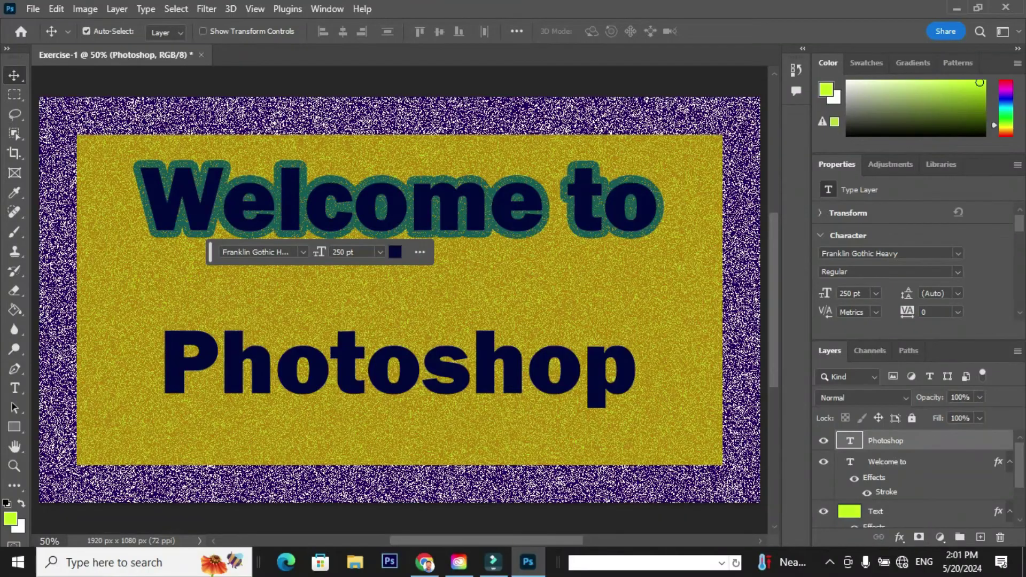
pyautogui.rightClick(850, 437)
pyautogui.click(876, 92)
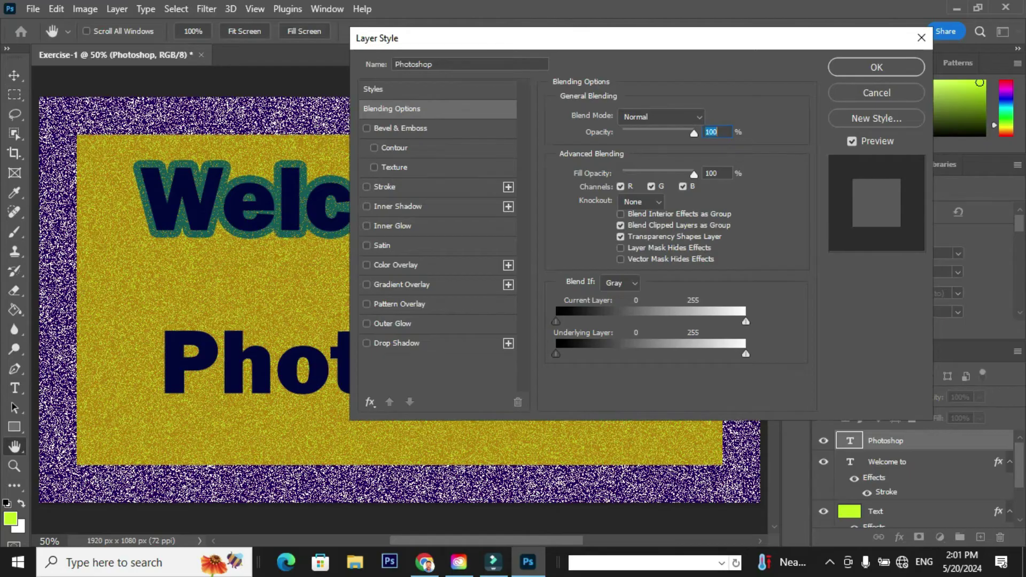
pyautogui.click(384, 187)
pyautogui.click(695, 115)
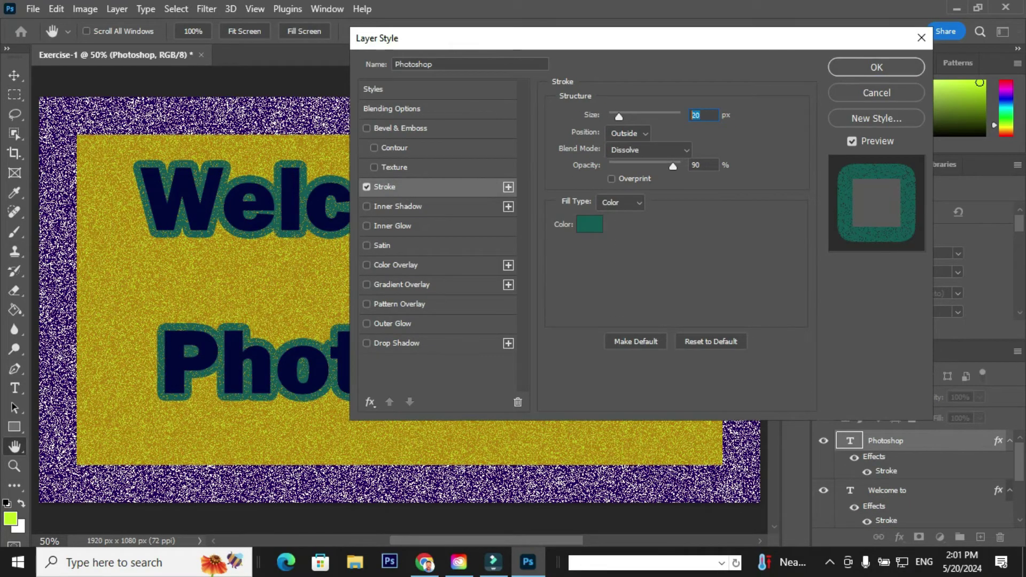
pyautogui.write('30')
pyautogui.click(628, 133)
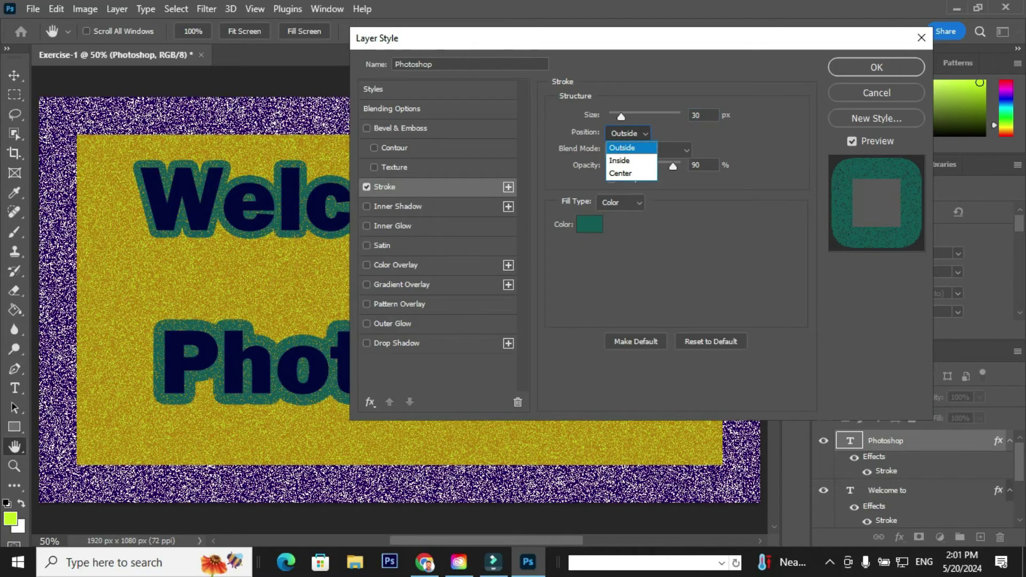
pyautogui.click(631, 148)
# Set the "Photoshop" stroke's blend mode to Hard Mix and its opacity to 100%
pyautogui.click(649, 151)
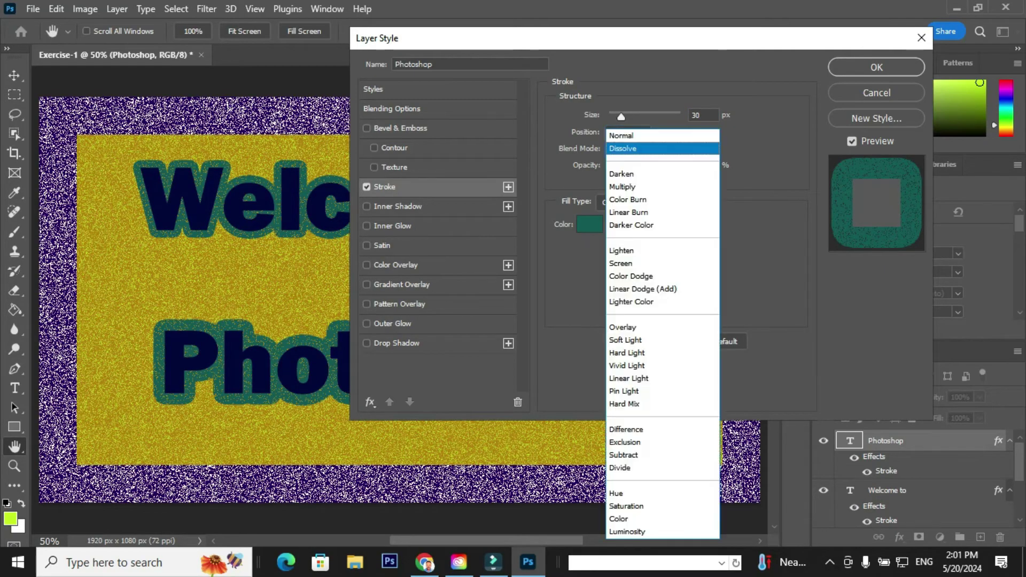
pyautogui.click(624, 403)
pyautogui.moveTo(673, 166); pyautogui.dragTo(680, 166)
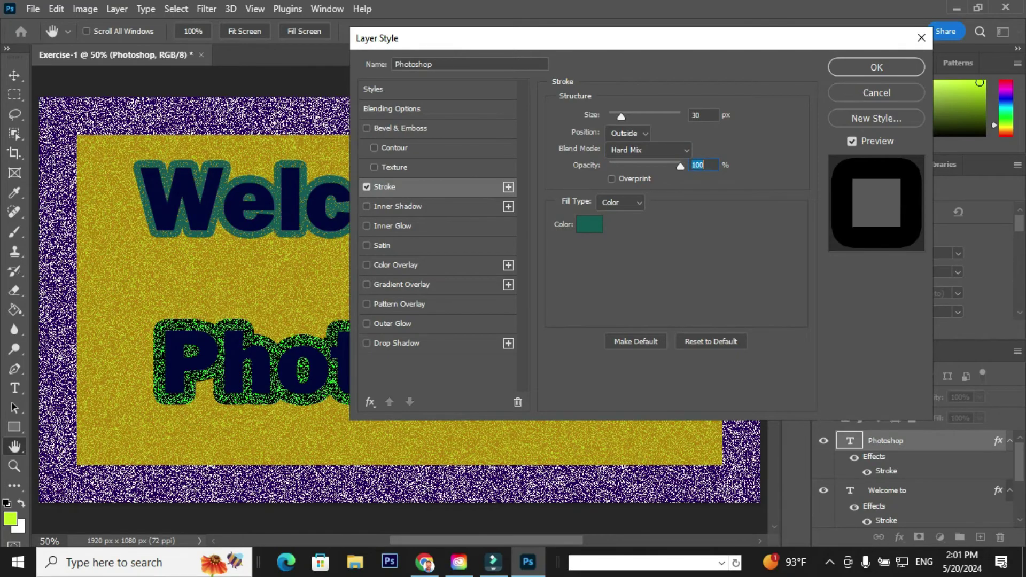
# Set the "Photoshop" stroke color to hex 5a1435 and apply the layer style
pyautogui.click(589, 224)
pyautogui.moveTo(522, 205)
pyautogui.mouseDown()
pyautogui.moveTo(522, 234)
pyautogui.moveTo(522, 184)
pyautogui.moveTo(522, 211)
pyautogui.mouseUp()
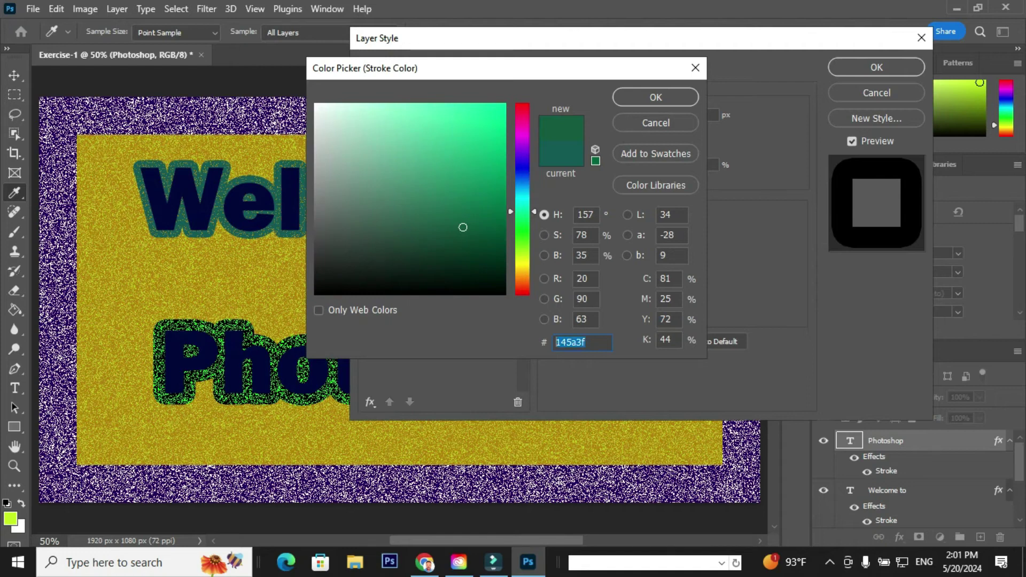
pyautogui.write('5a1435')
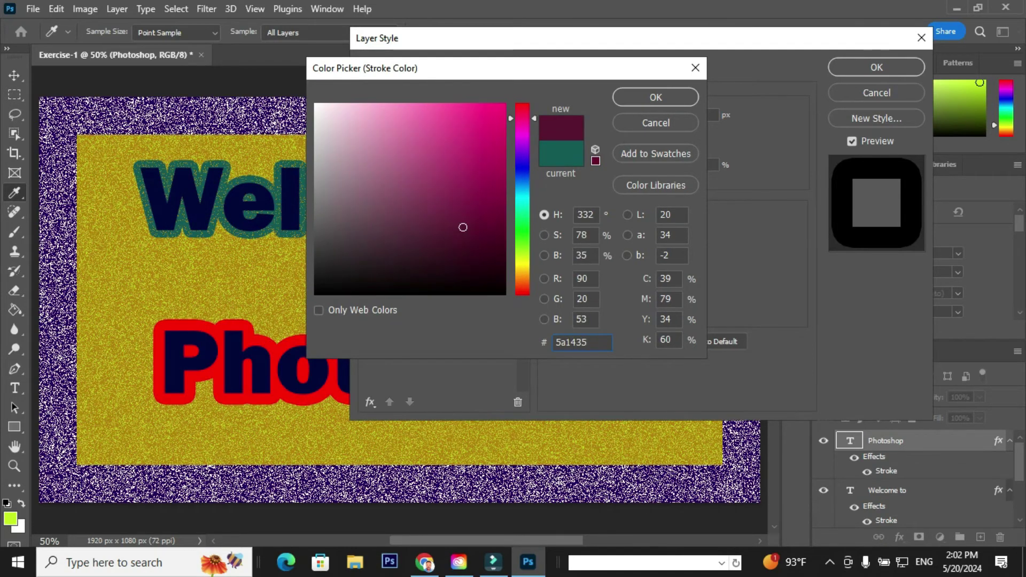
pyautogui.press('Return')
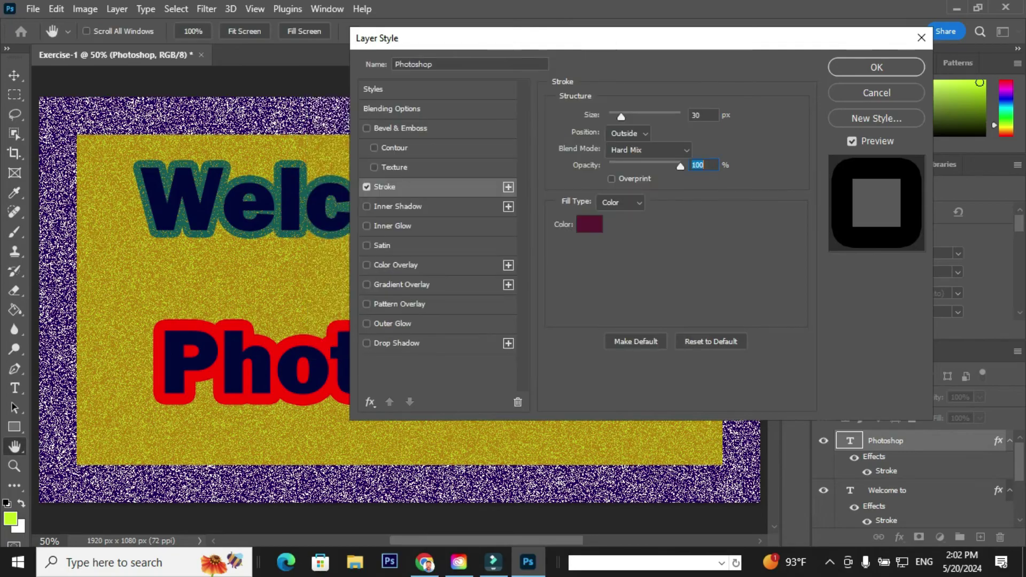
pyautogui.click(876, 66)
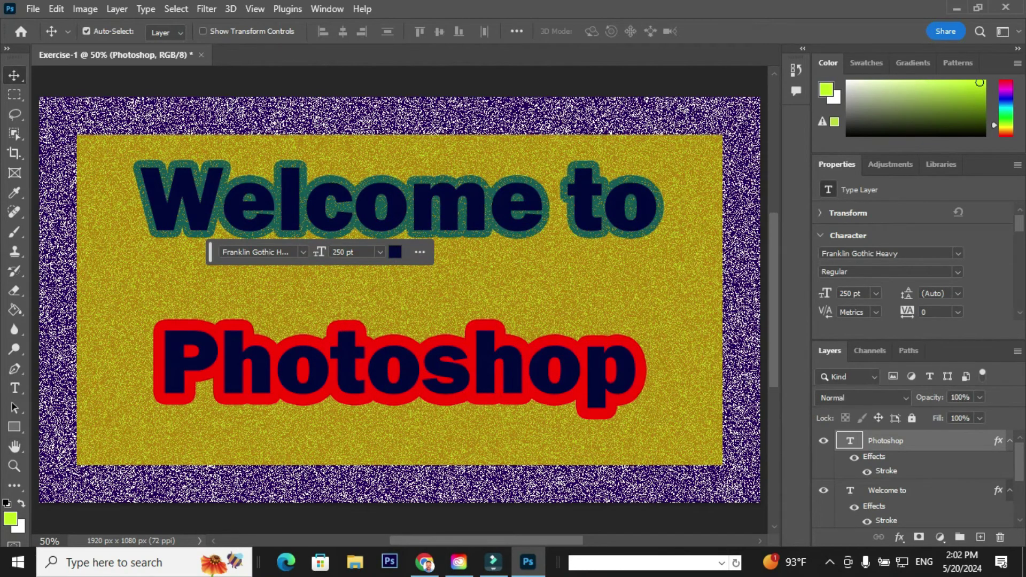
# Save the document to the Desktop as Exercise-1.psd in Photoshop format
pyautogui.click(32, 9)
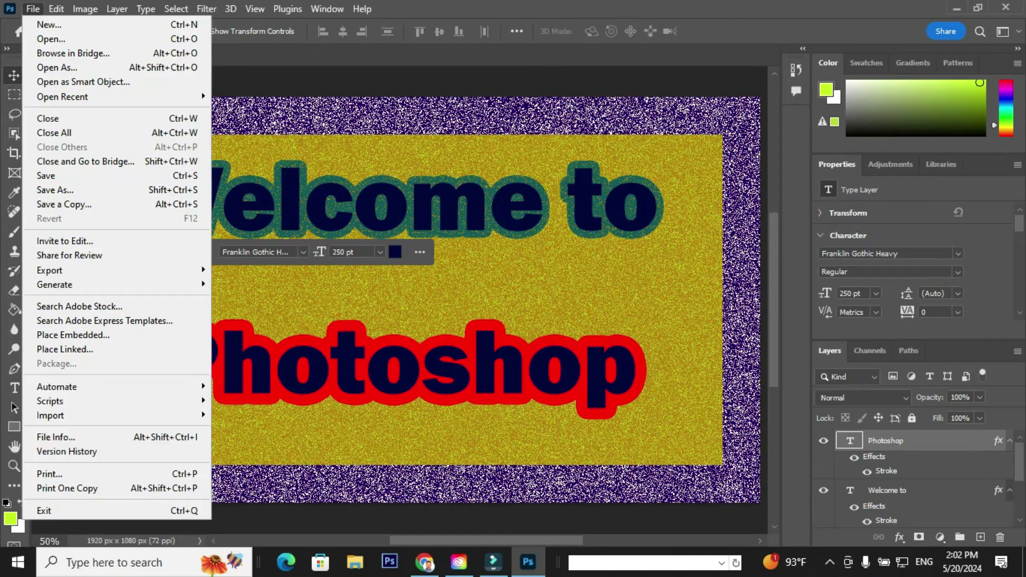
pyautogui.click(64, 175)
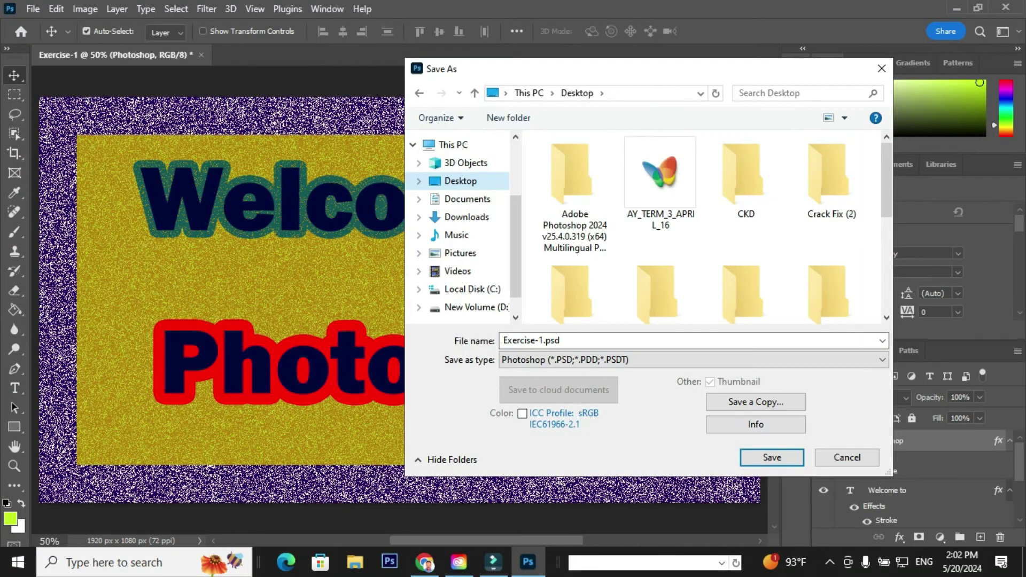
pyautogui.click(687, 540)
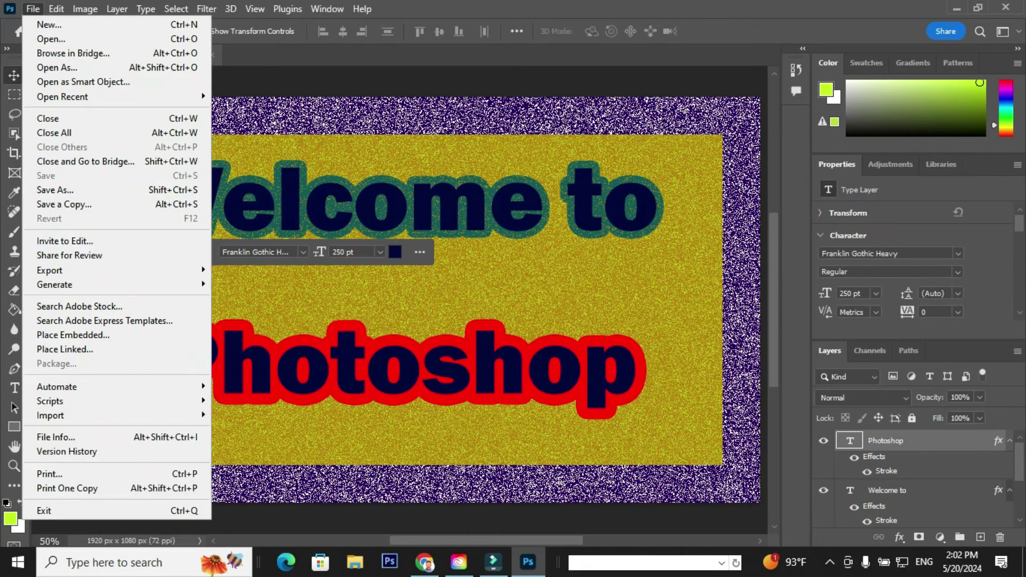
# Save the document to the Desktop as a Photoshop PDF named Exercise-1, keeping the default PDF options
pyautogui.click(55, 190)
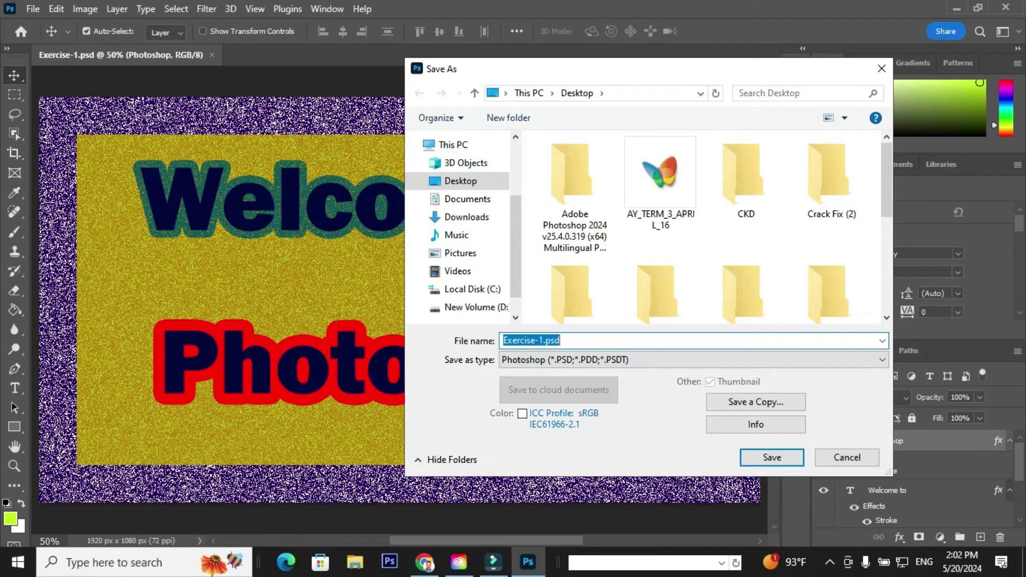
pyautogui.press('Tab')
pyautogui.hotkey('alt', 'Down')
pyautogui.press('Down')
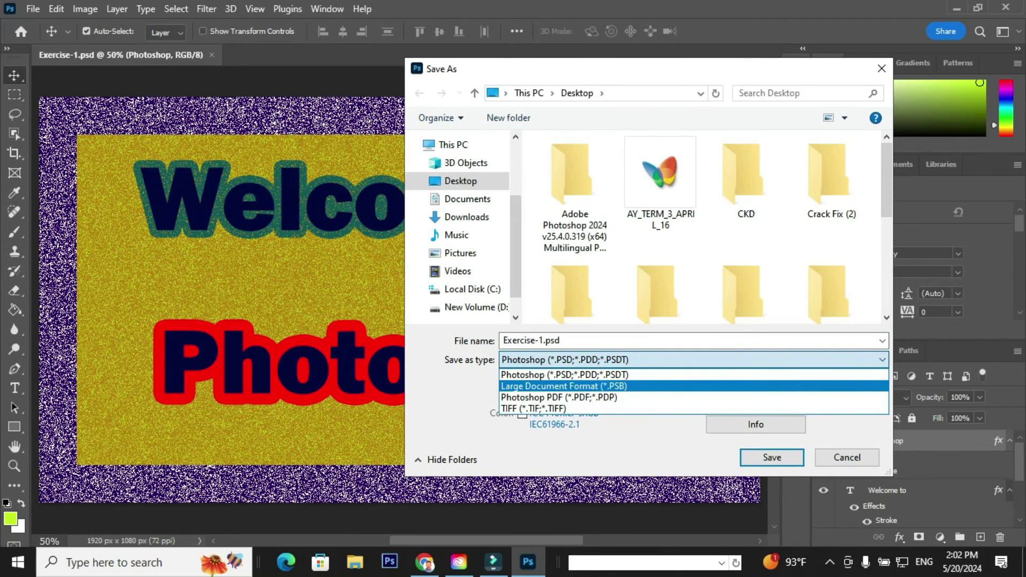
pyautogui.press('Down')
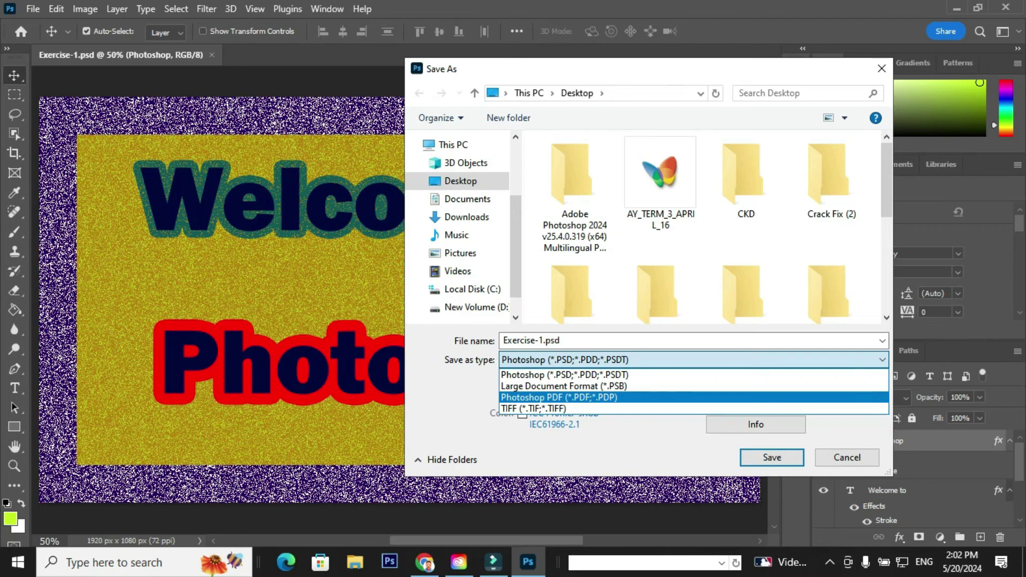
pyautogui.press('Return')
pyautogui.press('Return')
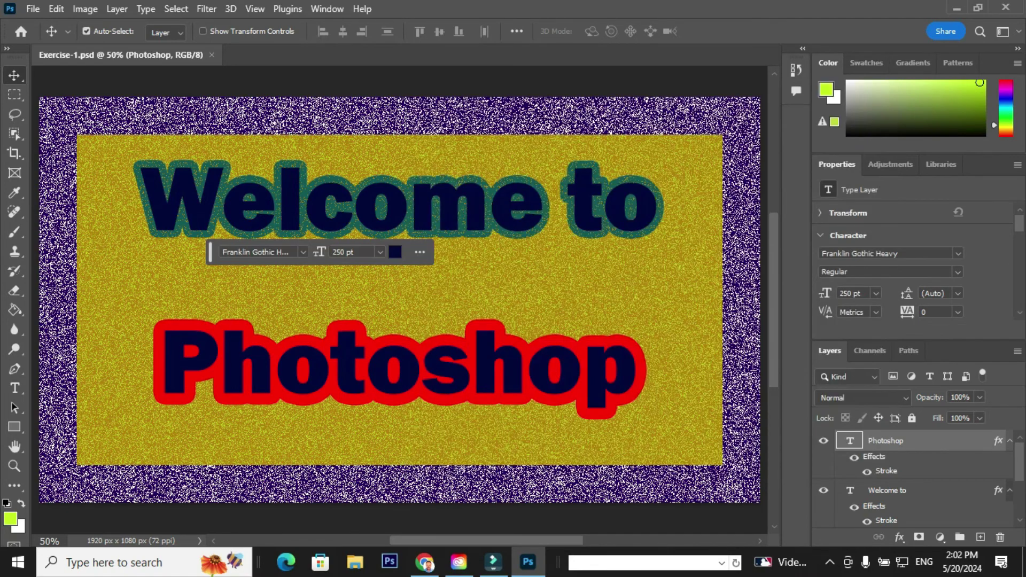
pyautogui.press('Return')
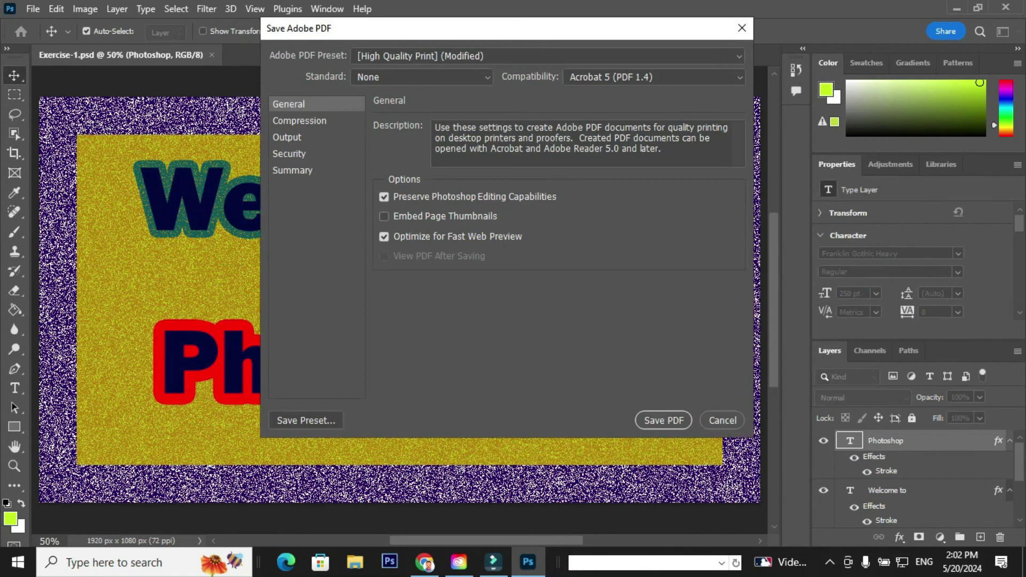
pyautogui.press('Return')
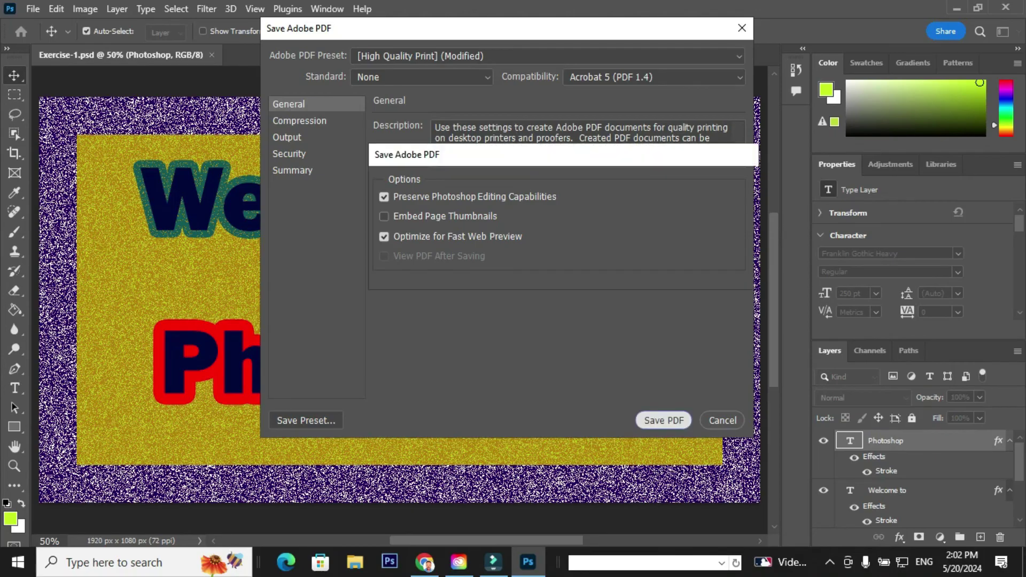
pyautogui.press('Return')
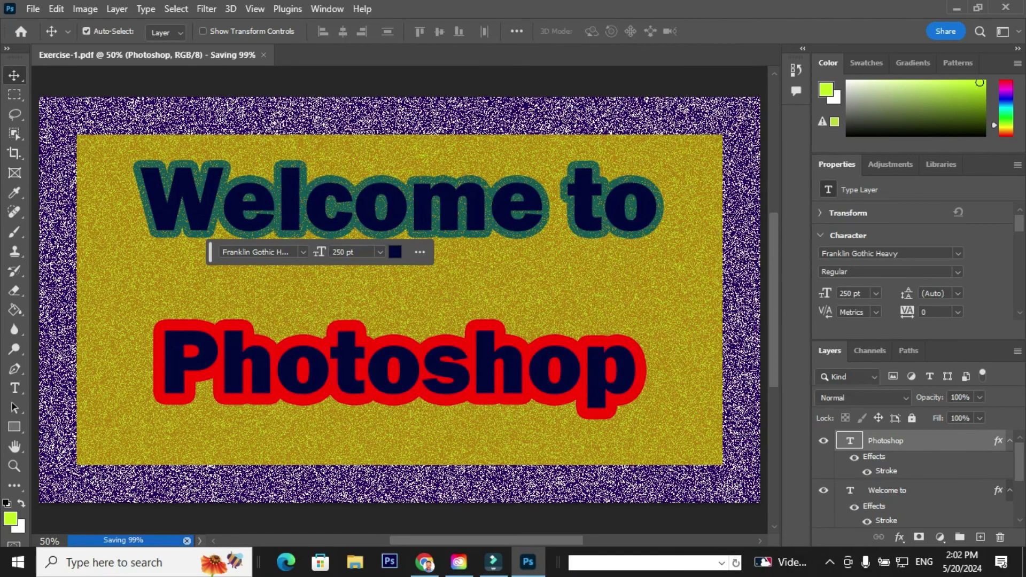